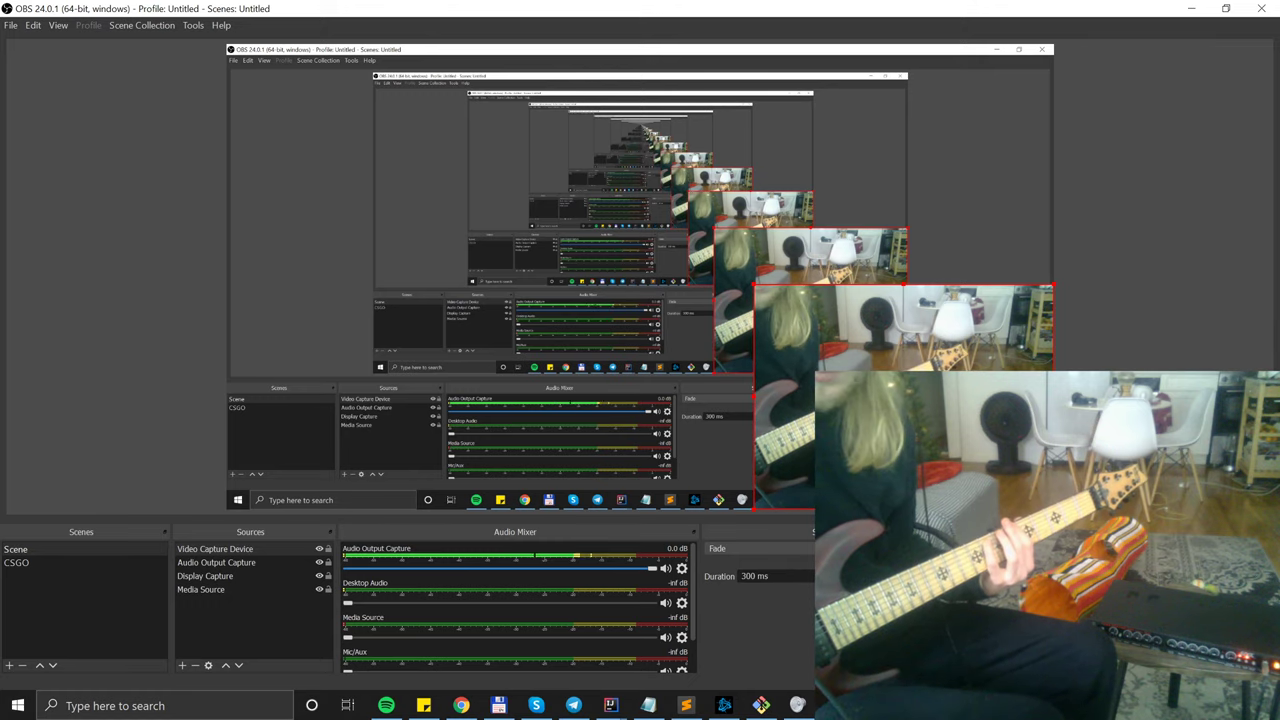
Switch to REAPER, load RKH 4x12 V30 SHR SM57 Center.wav as NadIR's left impulse response, and mute track 2.
key("alt+Tab")
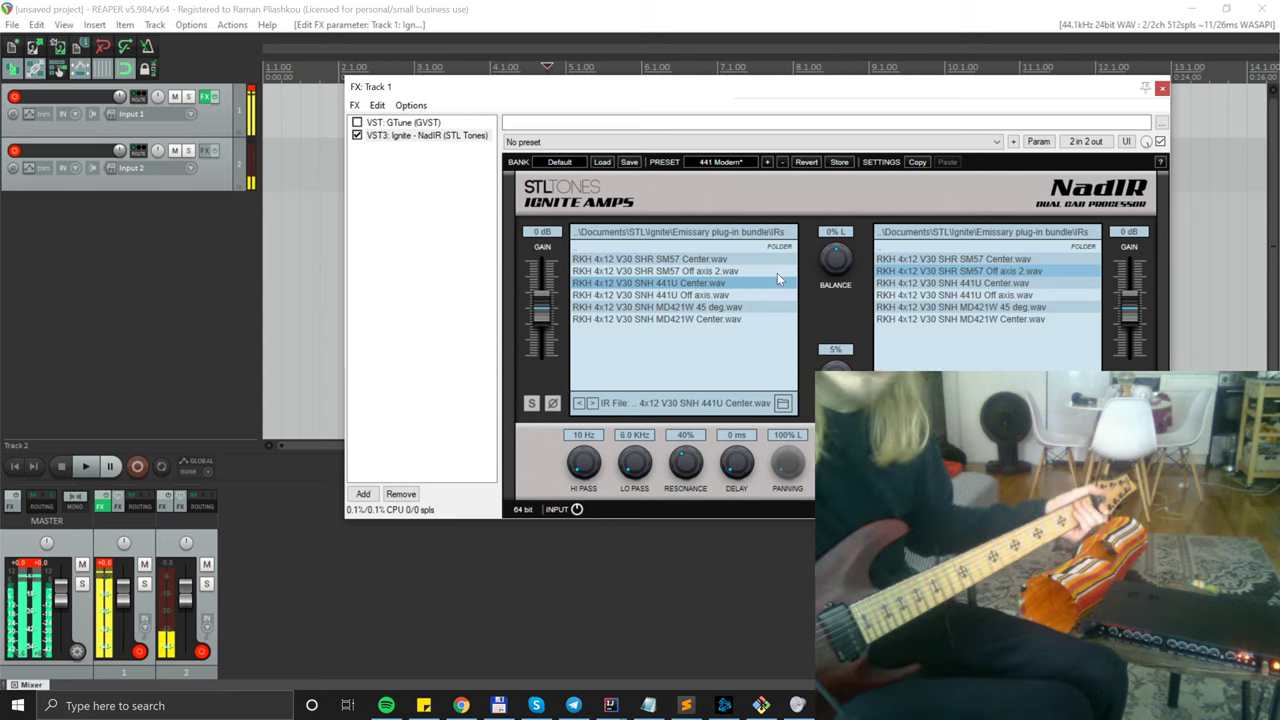
left_click(177, 153)
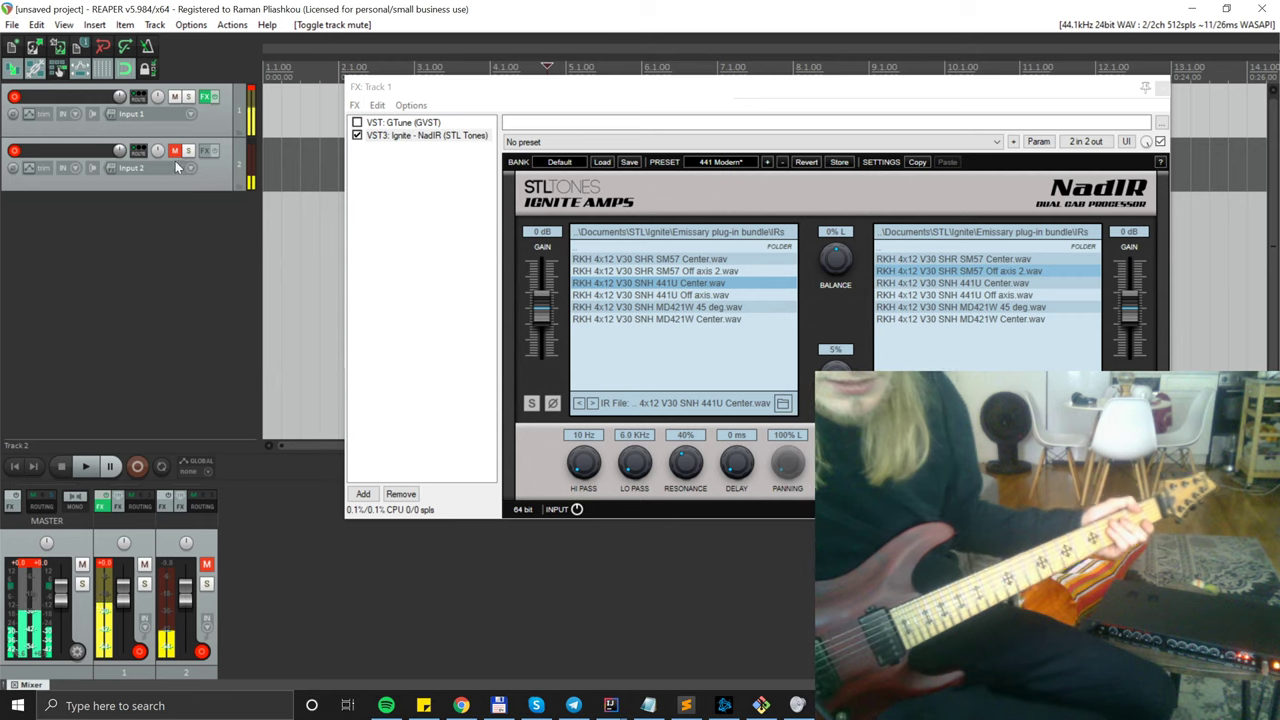
left_click(176, 151)
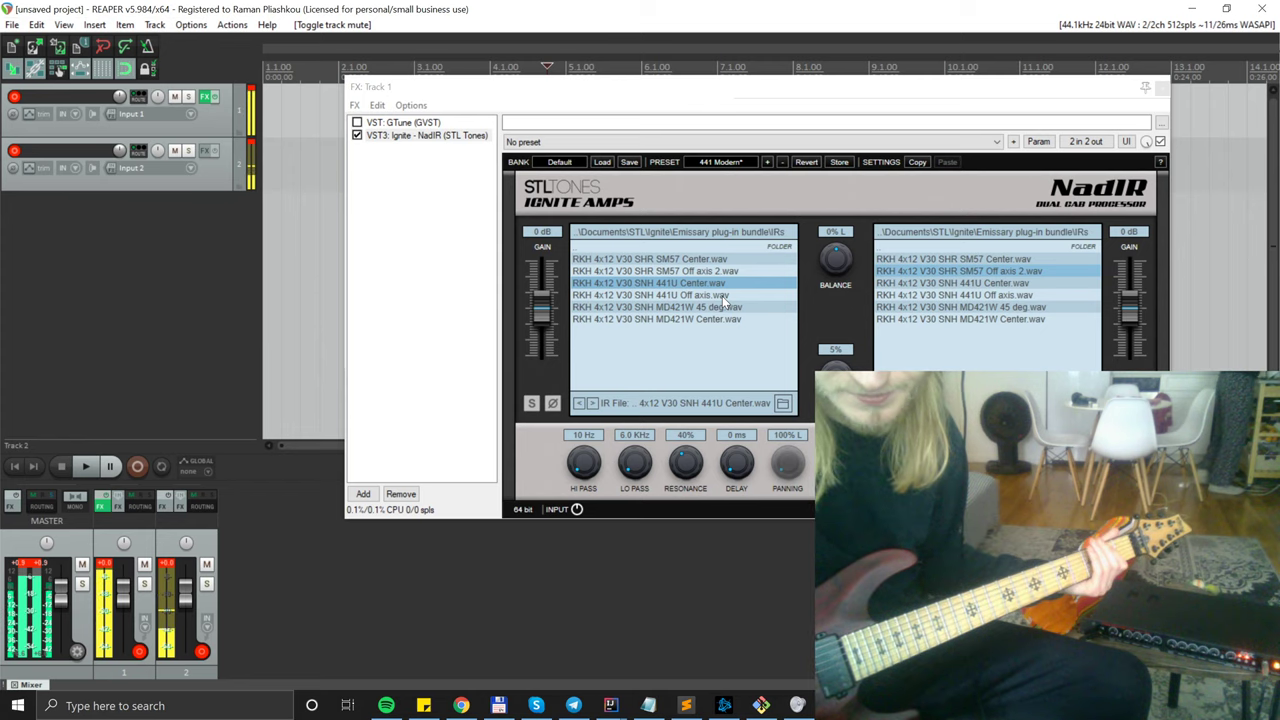
left_click(670, 261)
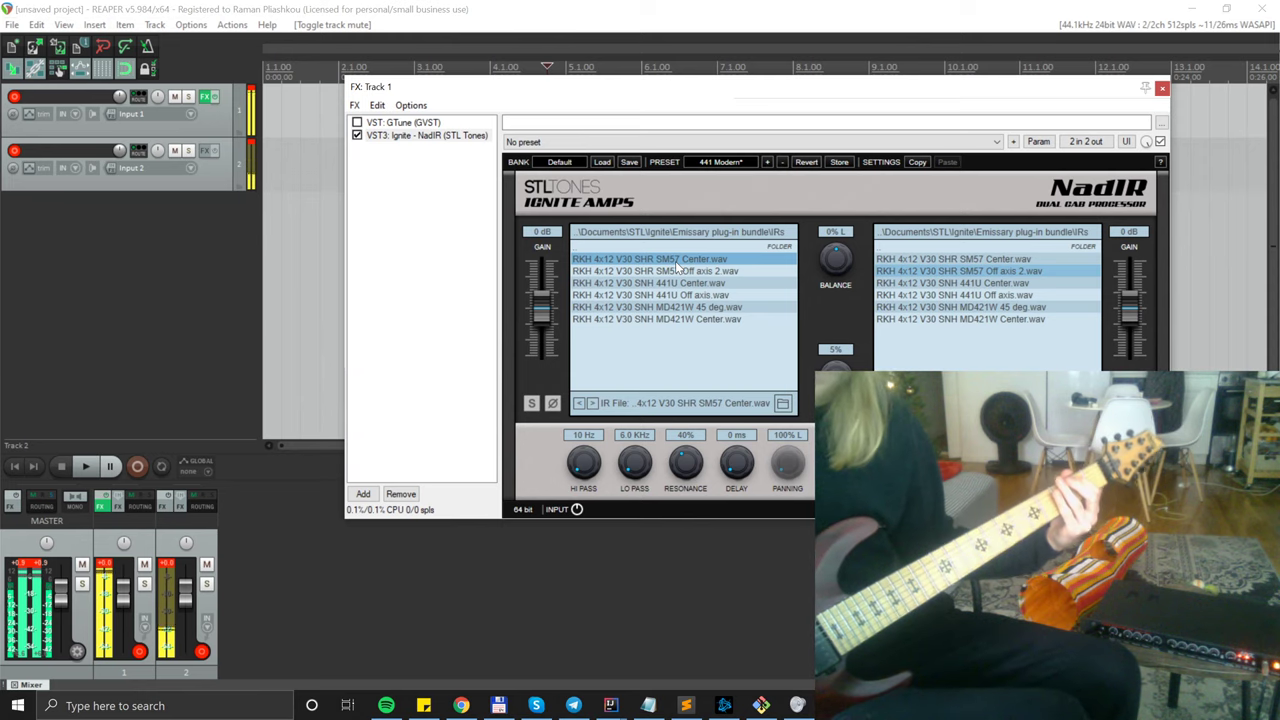
left_click(174, 151)
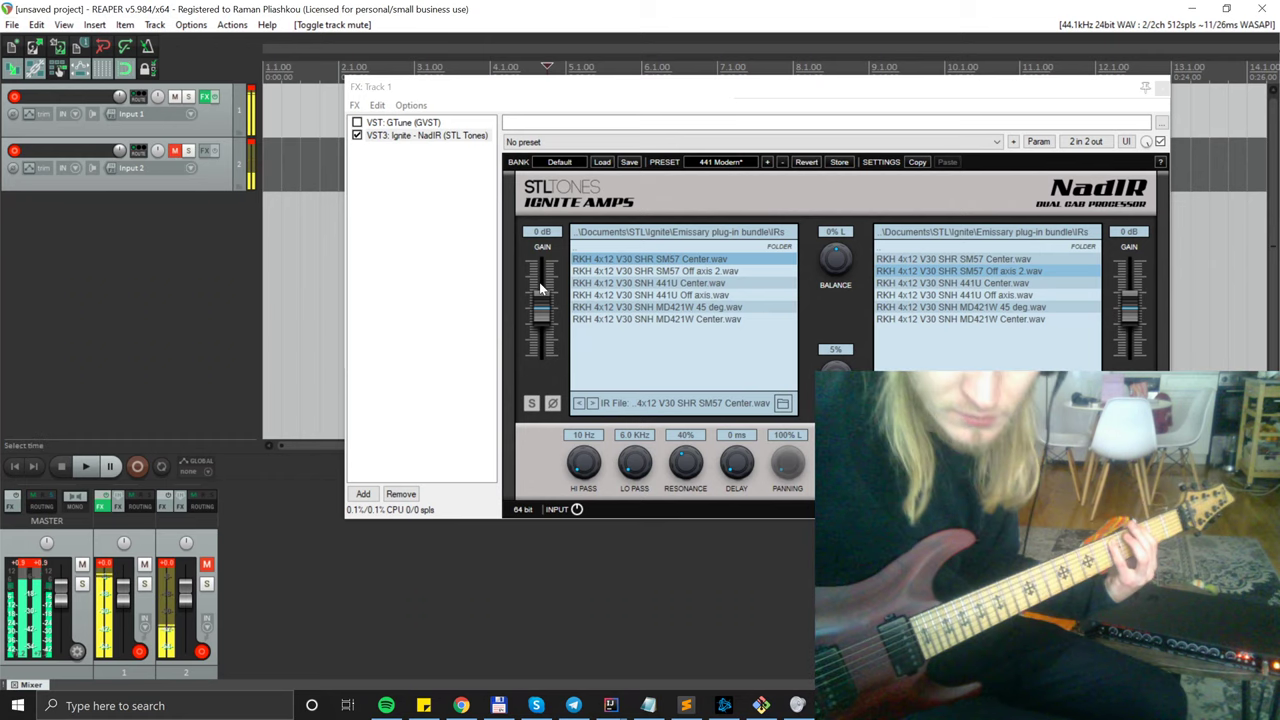
Raise NadIR's left channel gain to +3.3 dB and adjust the balance to 3% R.
left_click_drag(542, 305, 545, 296)
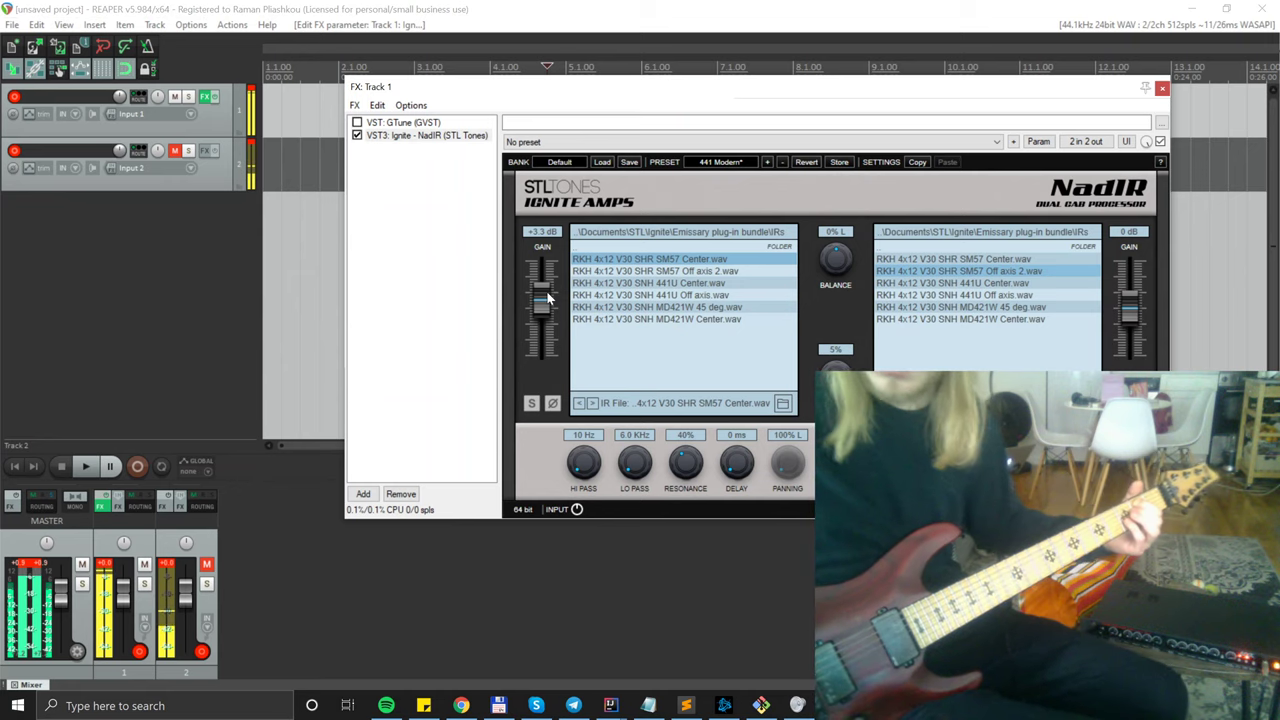
left_click_drag(837, 258, 835, 268)
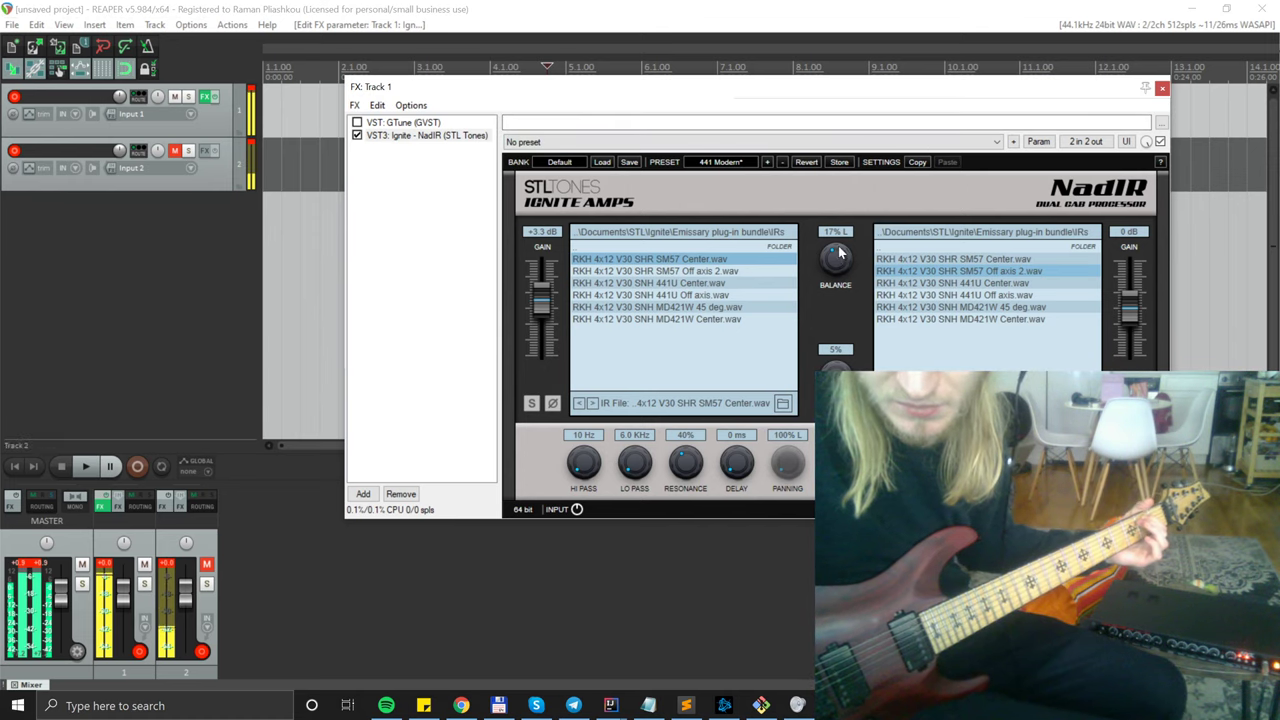
mouse_move(840, 254)
left_mouse_down()
mouse_move(825, 274)
mouse_move(826, 234)
left_mouse_up()
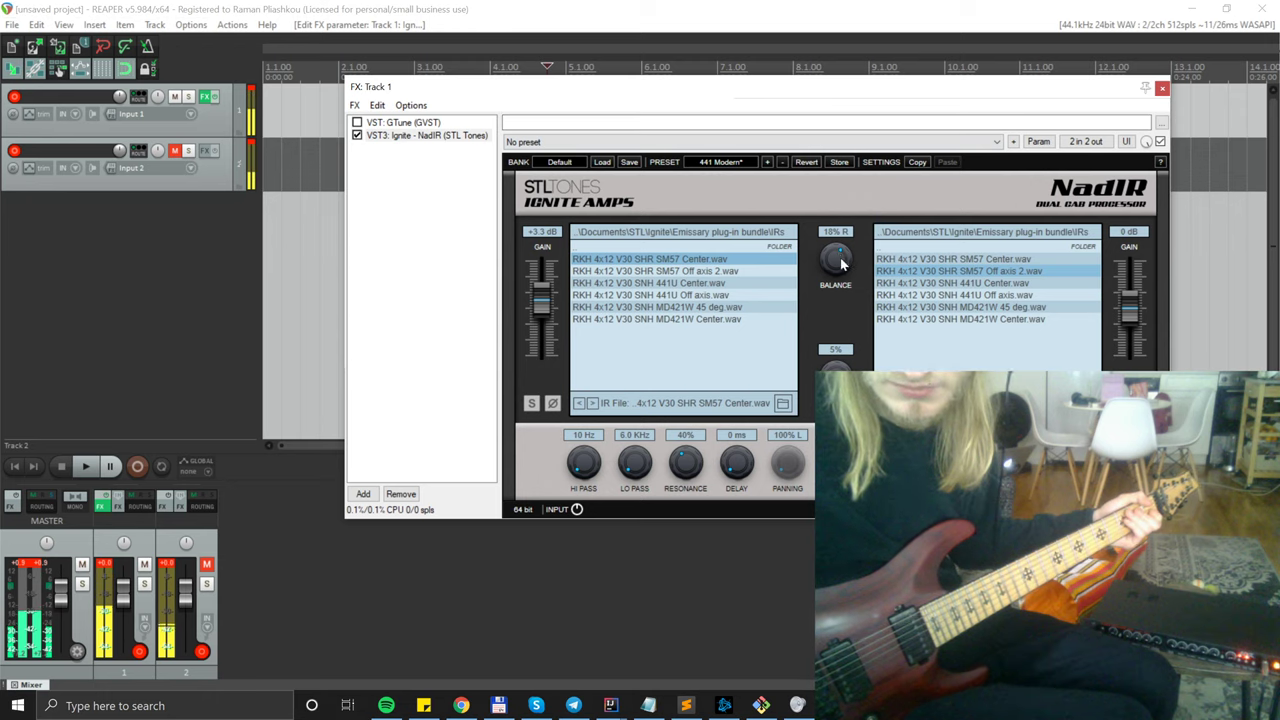
scroll(840, 263, "down", 5)
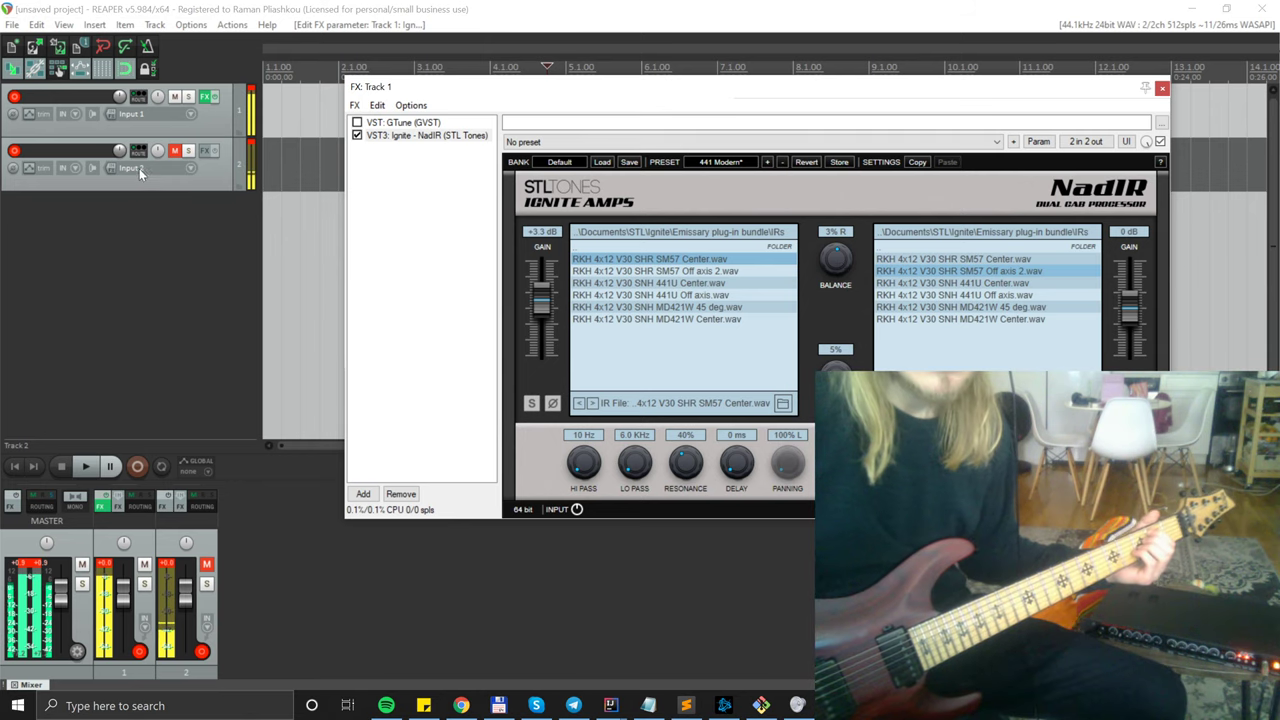
Unmute track 2 to compare its sound, and mute it again.
left_click(171, 156)
left_click(171, 157)
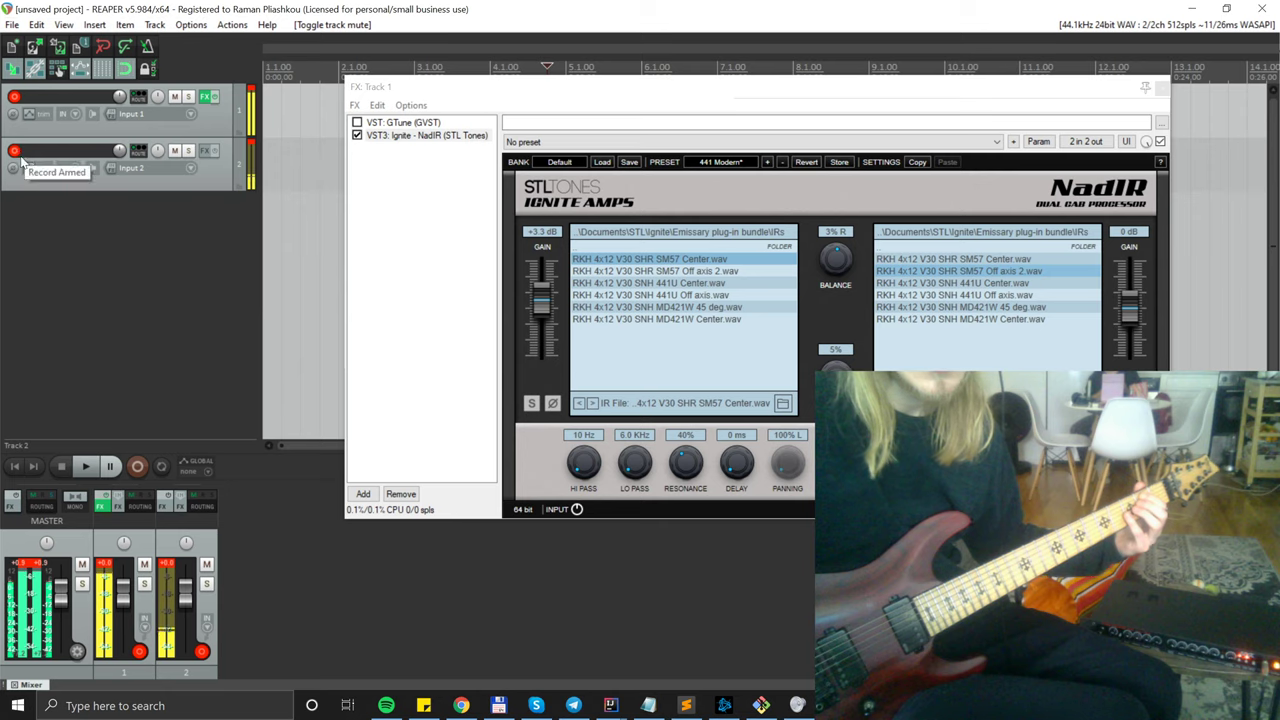
left_click(176, 151)
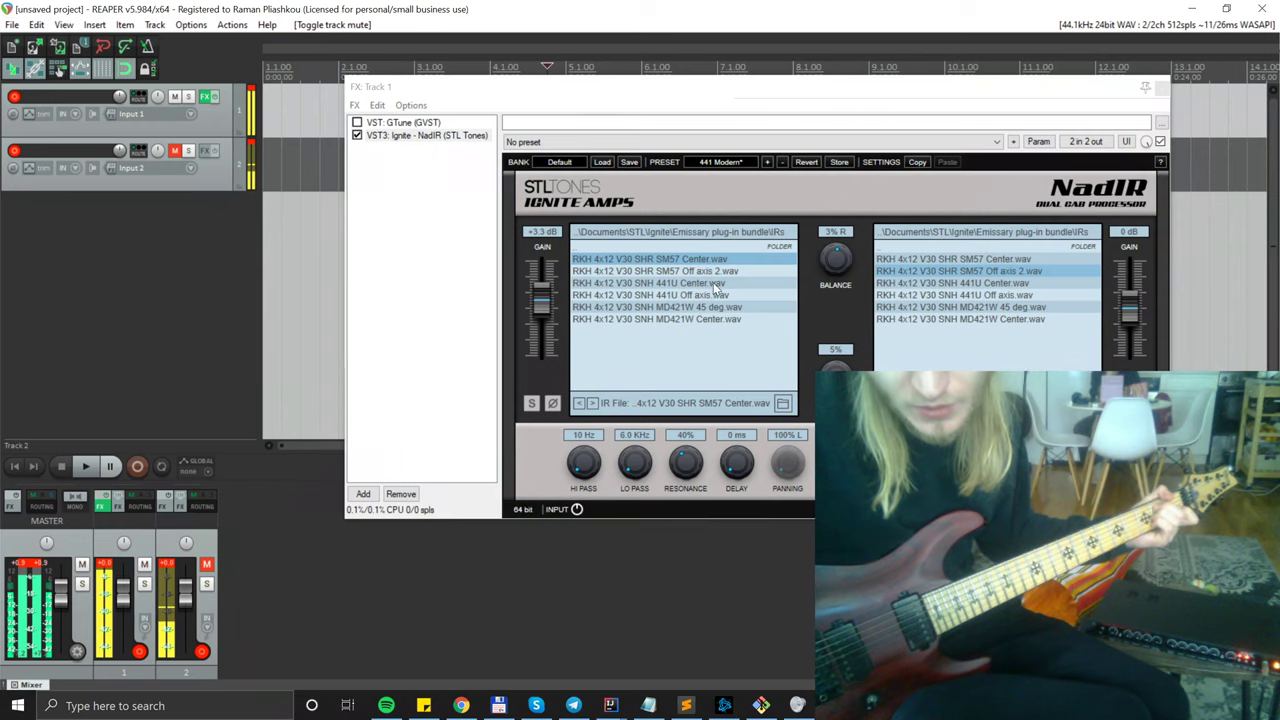
Sweep NadIR's balance toward both sides to compare the cabinets, ending at 20% R.
left_click_drag(831, 263, 840, 262)
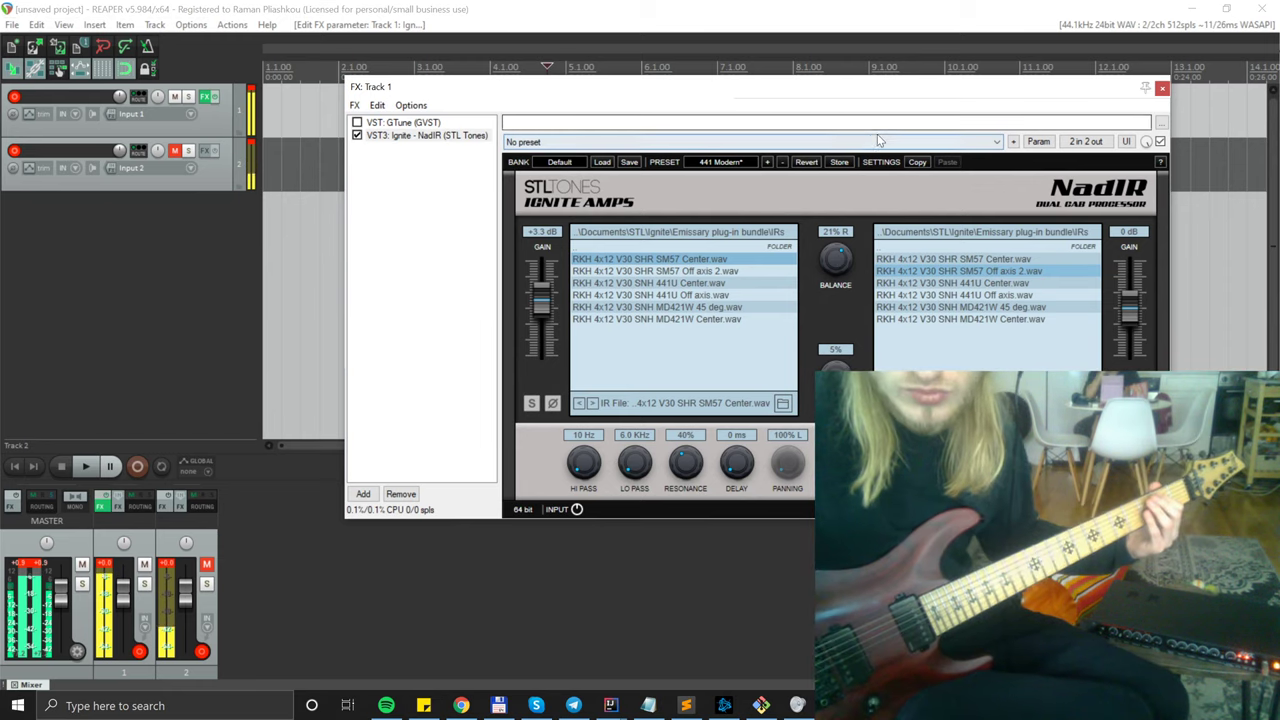
left_click_drag(840, 262, 829, 293)
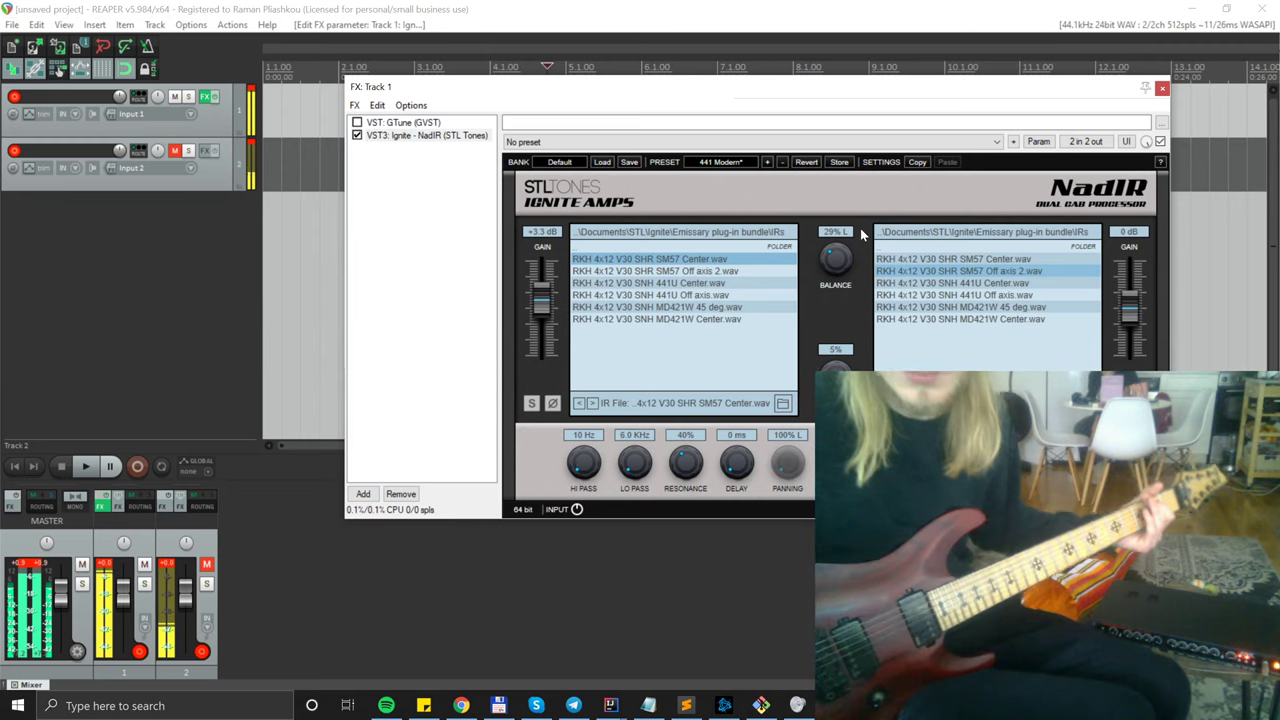
scroll(849, 255, "up", 3)
left_click_drag(849, 255, 824, 240)
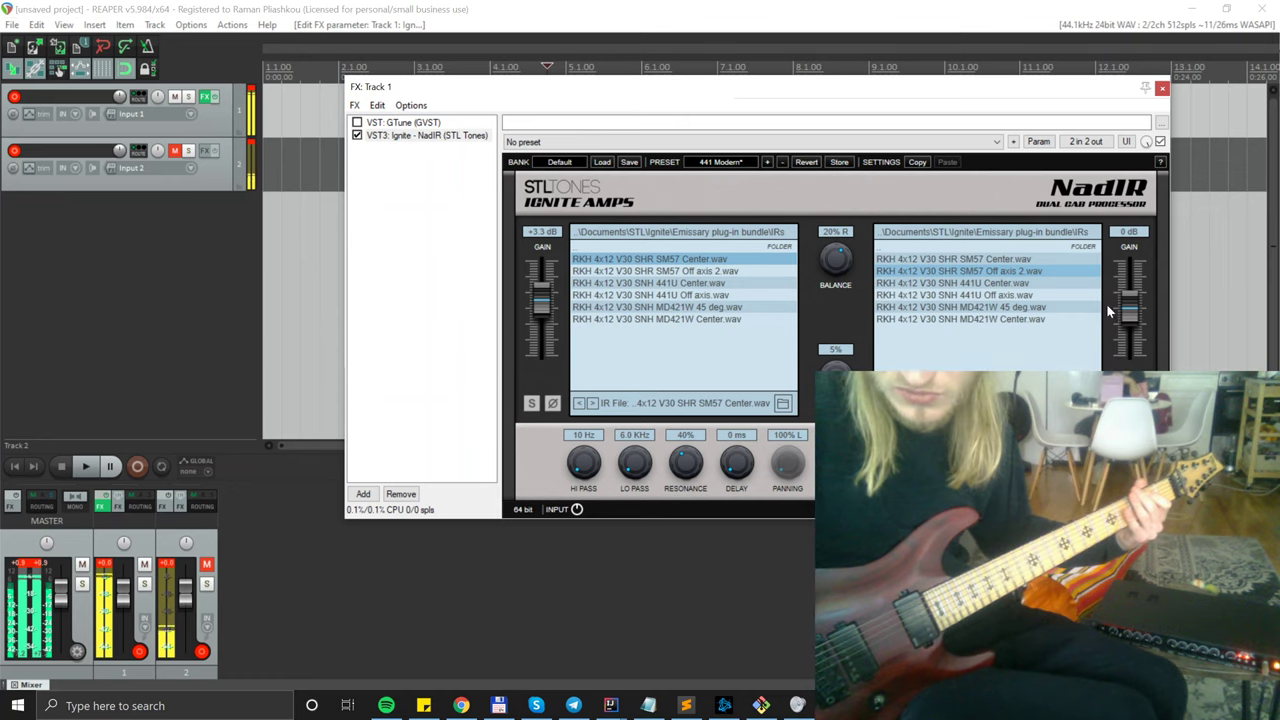
Adjust the two cabinet gains in NadIR to +2.1 dB for the left channel and +0.4 dB for the right.
scroll(1133, 312, "up", 2)
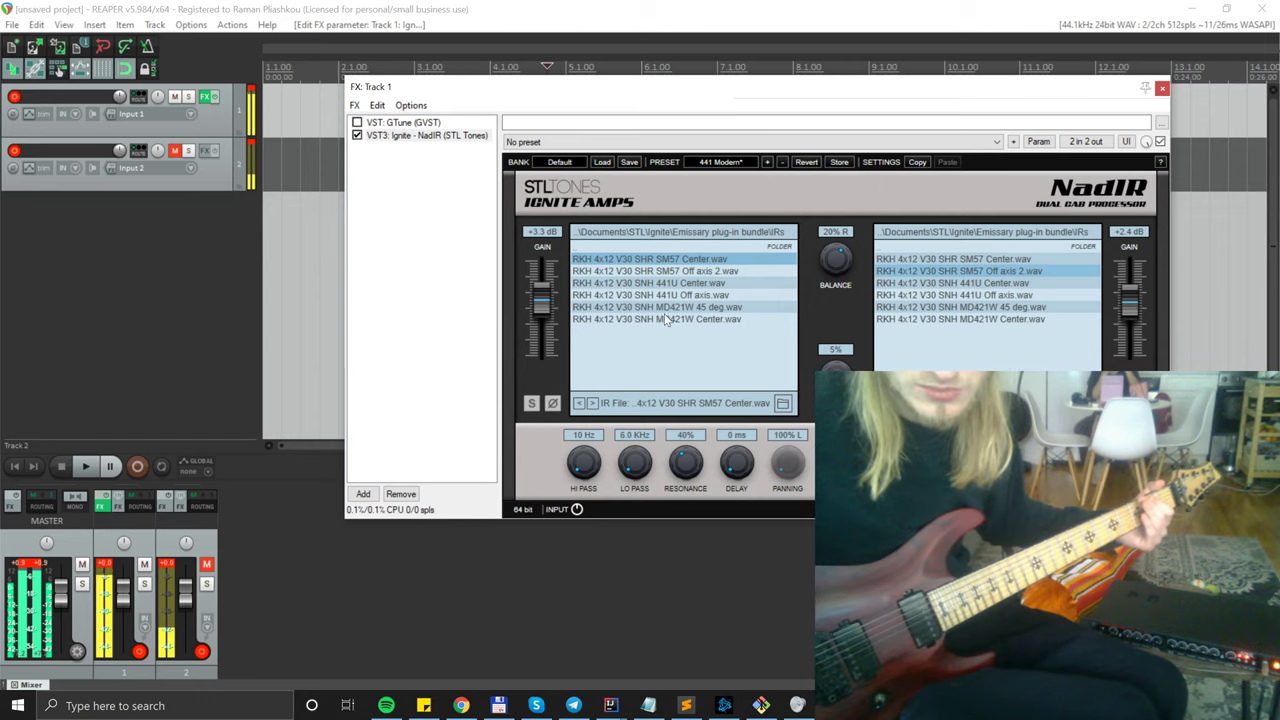
left_click_drag(543, 302, 543, 309)
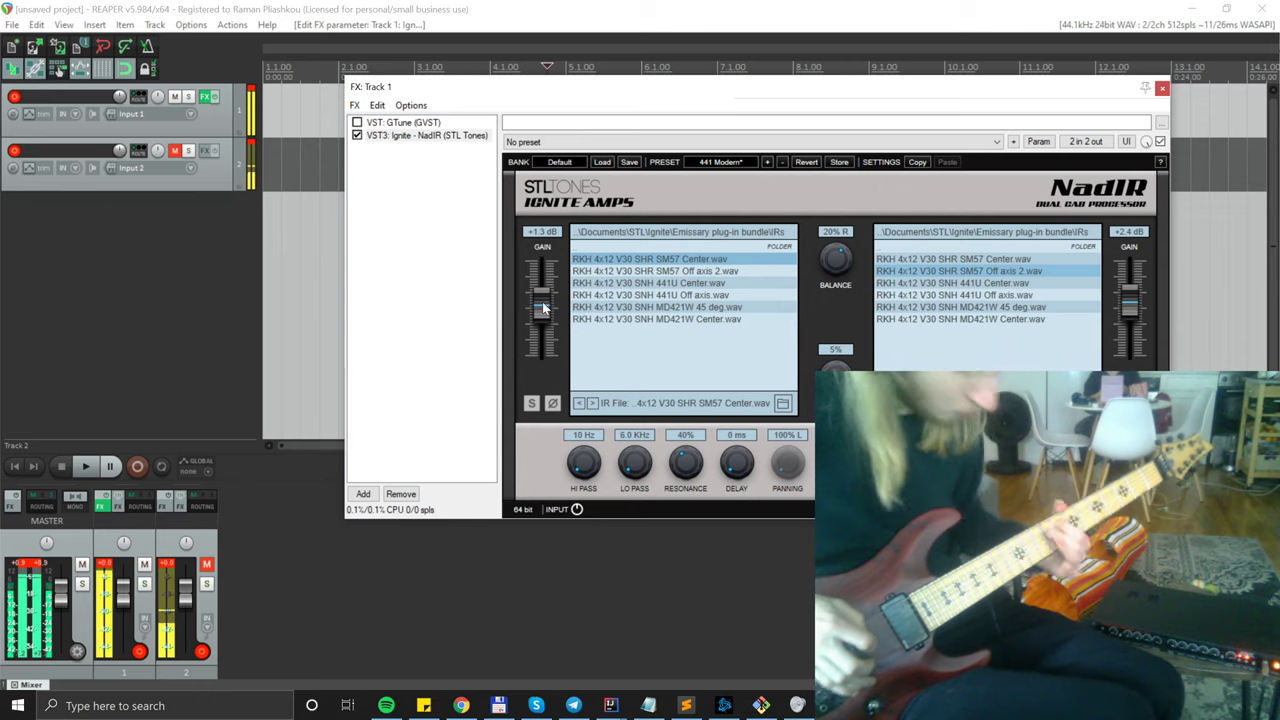
scroll(545, 308, "up", 3)
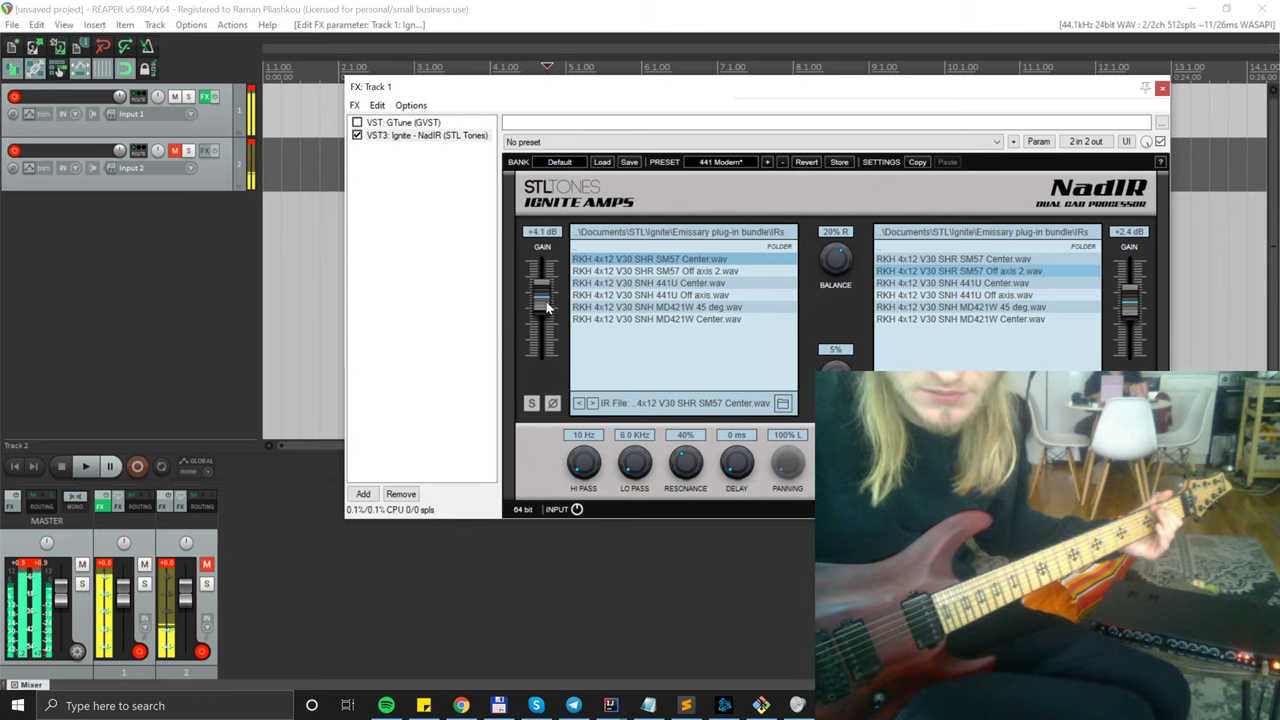
scroll(545, 308, "down", 2)
scroll(1133, 318, "down", 4)
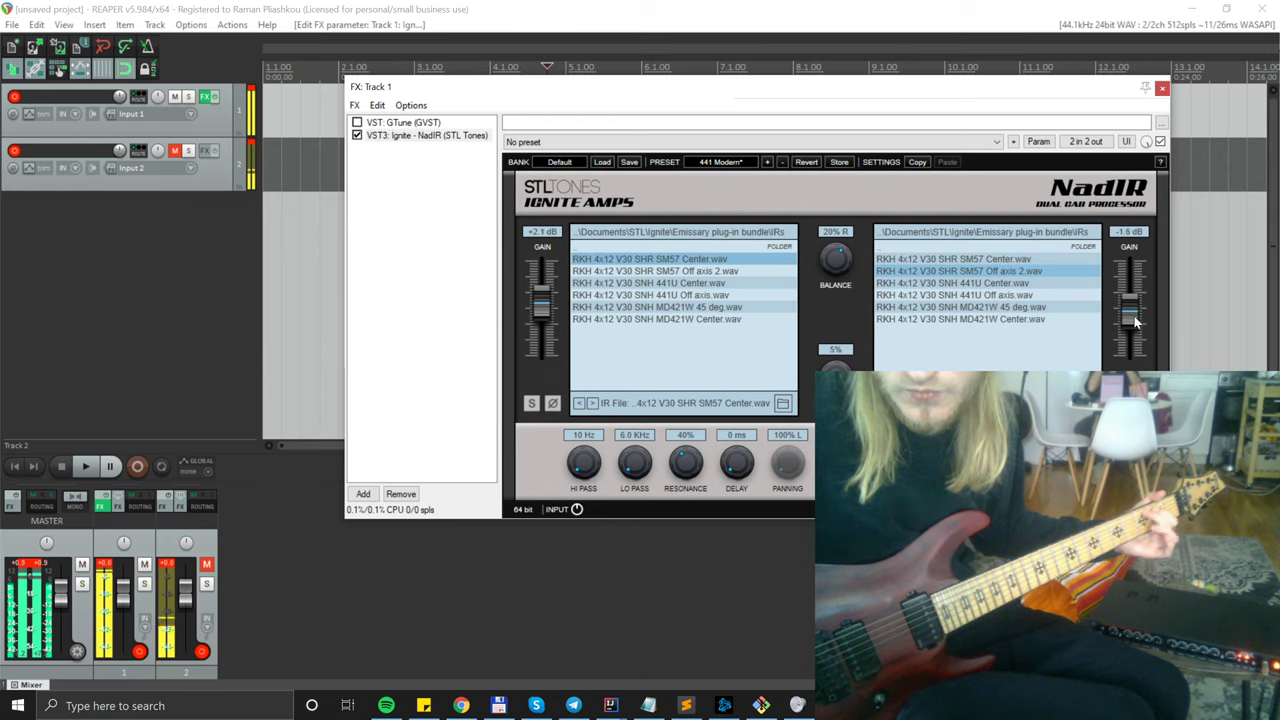
scroll(1133, 320, "up", 1)
scroll(1133, 320, "up", 2)
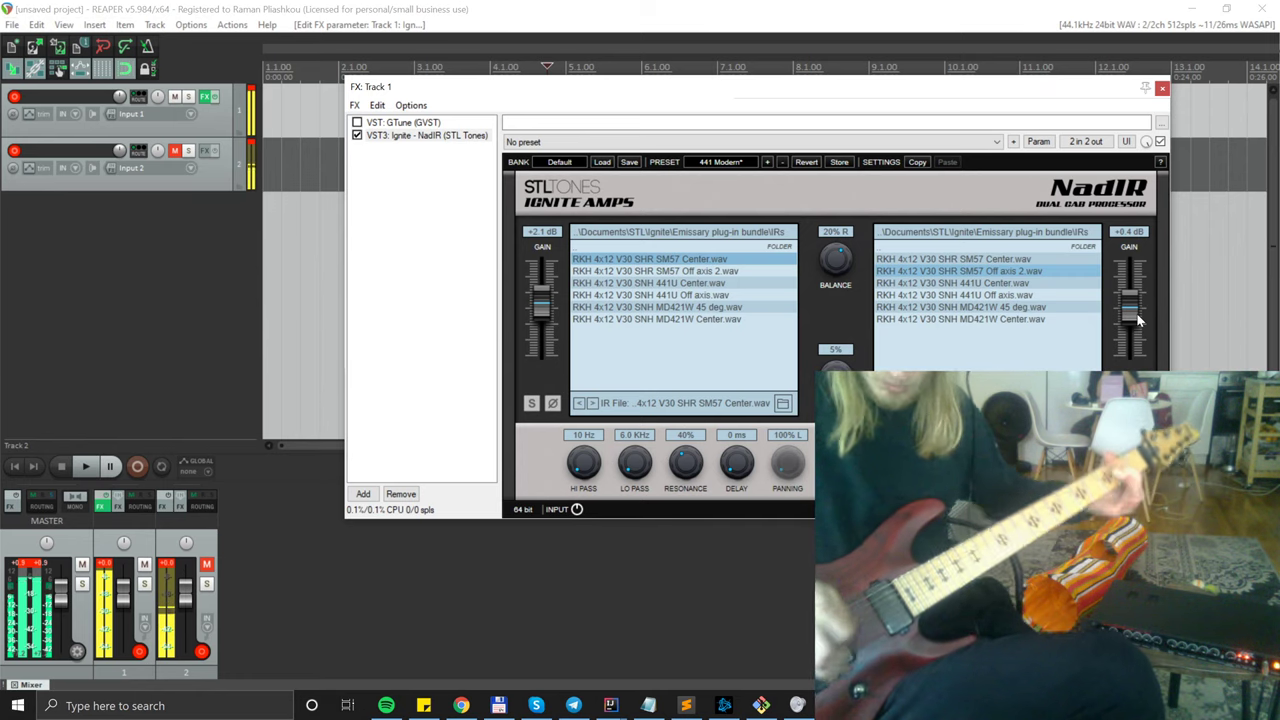
Audition the 441U and SM57 Off axis 2 responses in the left channel, ending with RKH 4x12 V30 SNH MD421W 45 deg.wav.
left_click(709, 284)
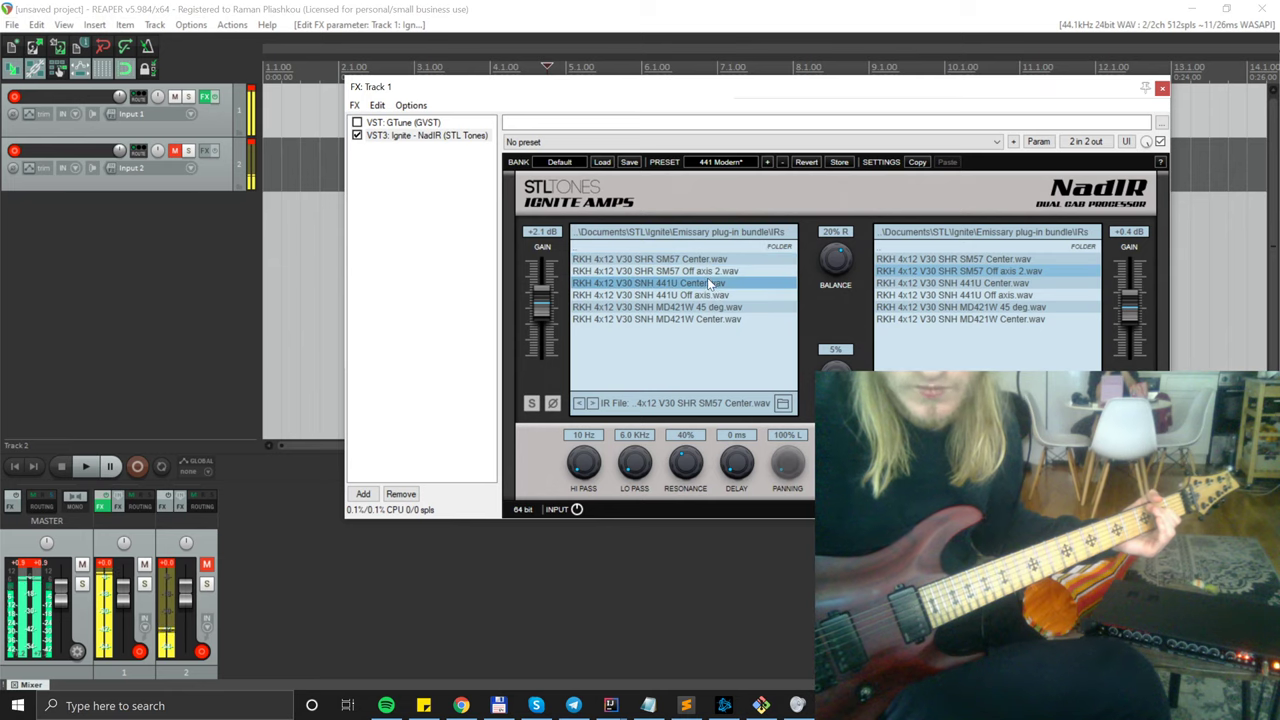
left_click(704, 268)
left_click(708, 290)
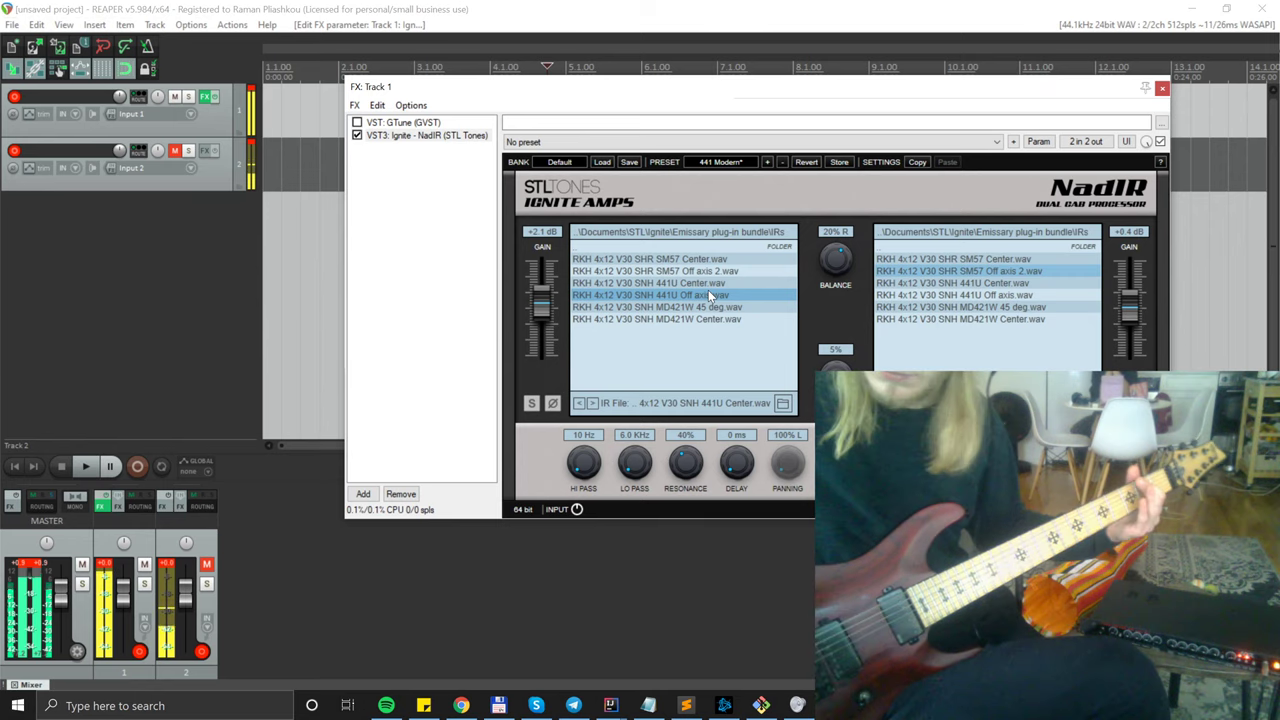
left_click(699, 308)
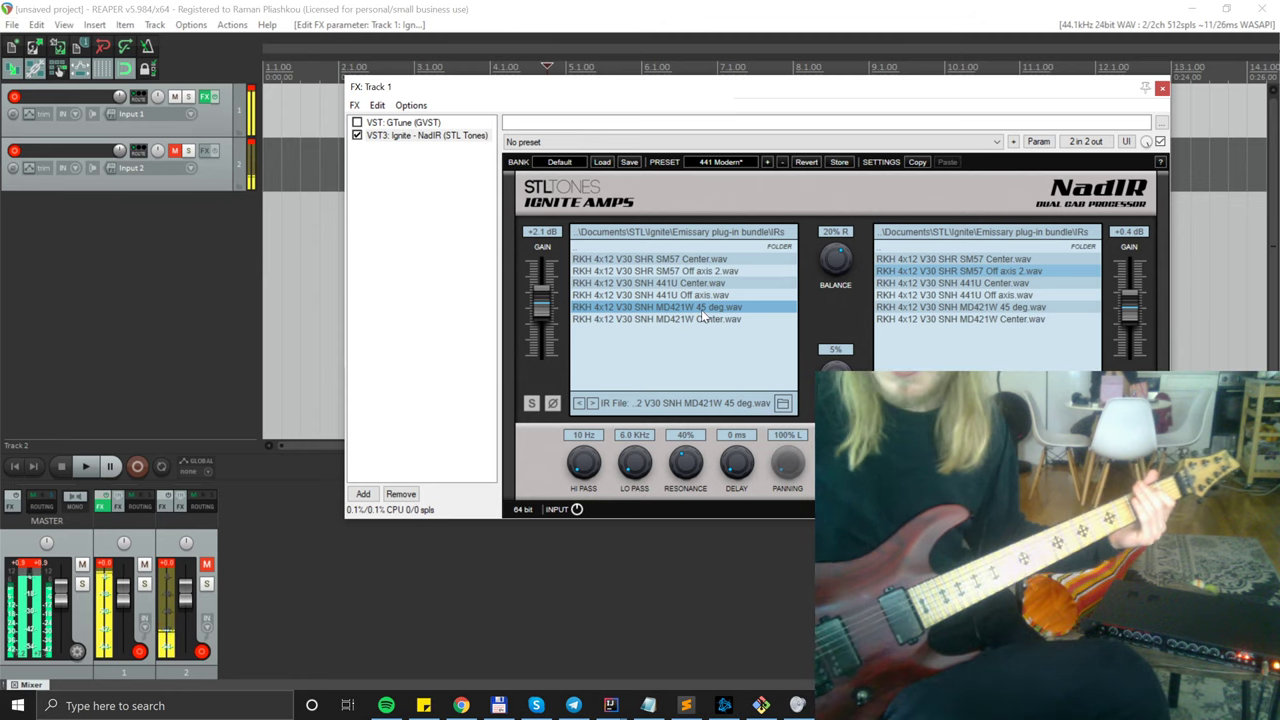
Solo NadIR's left channel, turn the balance to 100% L, and set the left gain to -0.7 dB.
left_click(531, 403)
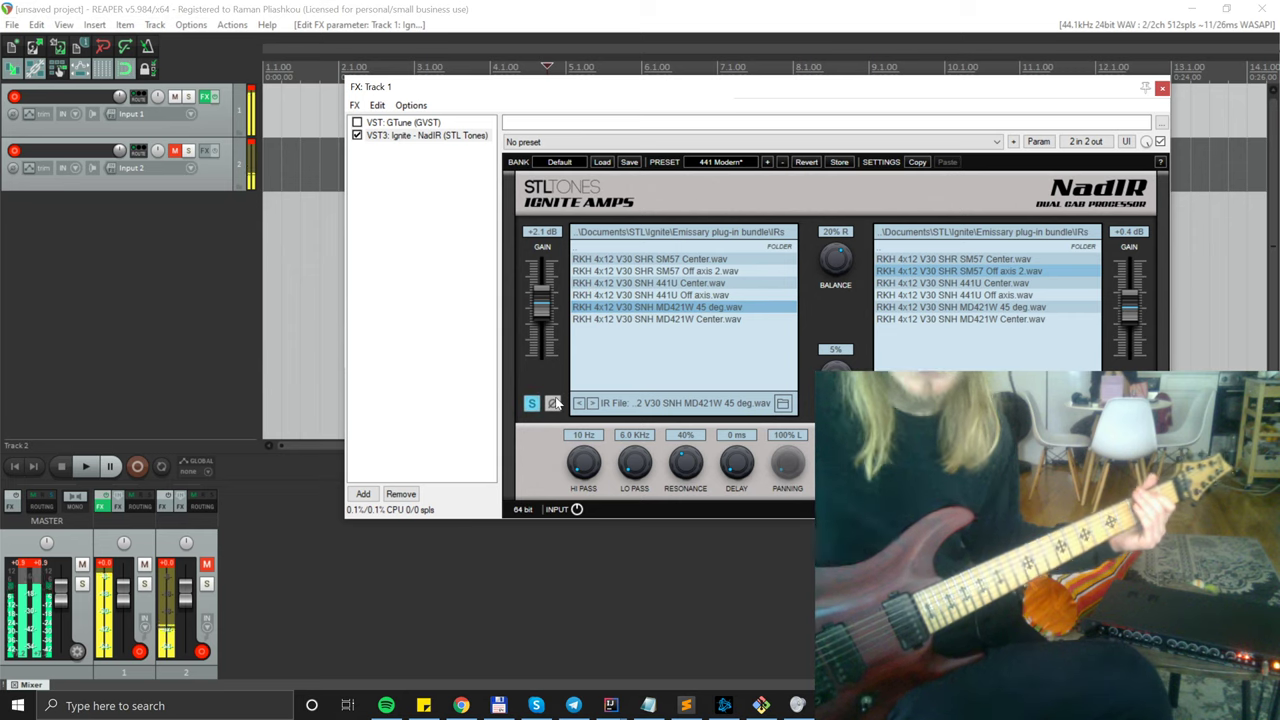
mouse_move(538, 305)
left_mouse_down()
mouse_move(539, 282)
mouse_move(540, 307)
mouse_move(560, 305)
left_mouse_up()
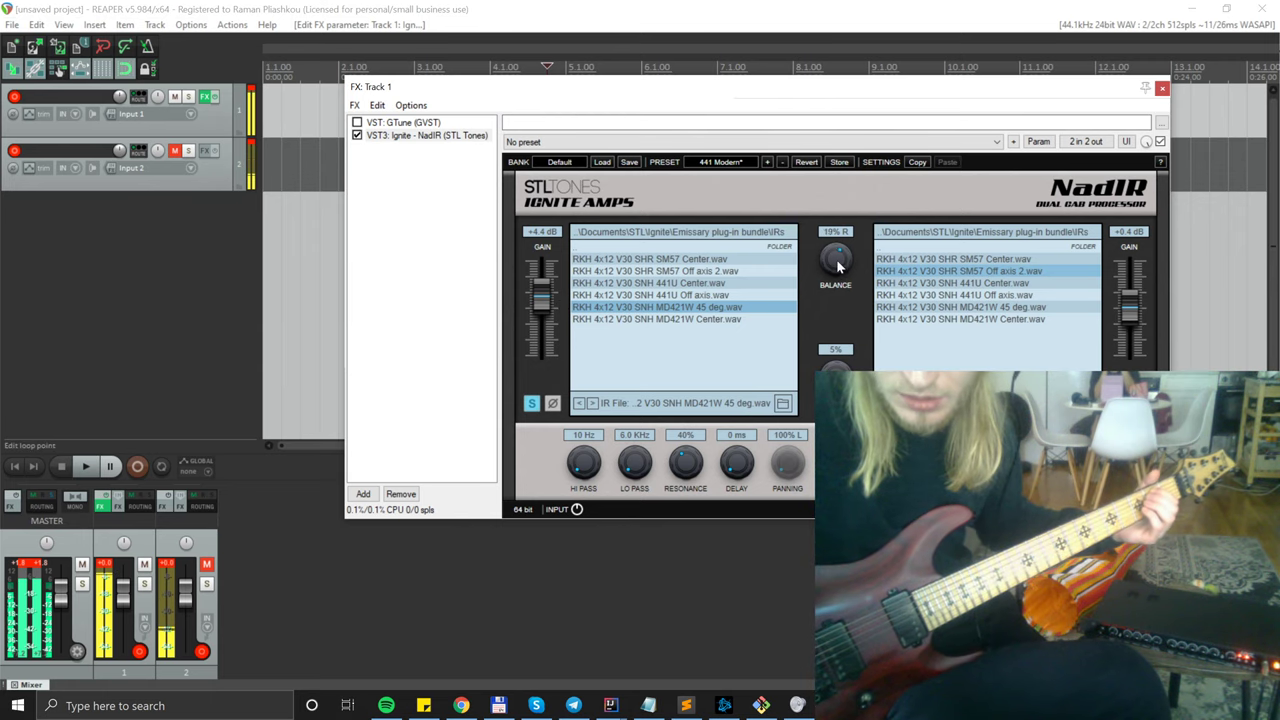
left_click_drag(837, 261, 841, 277)
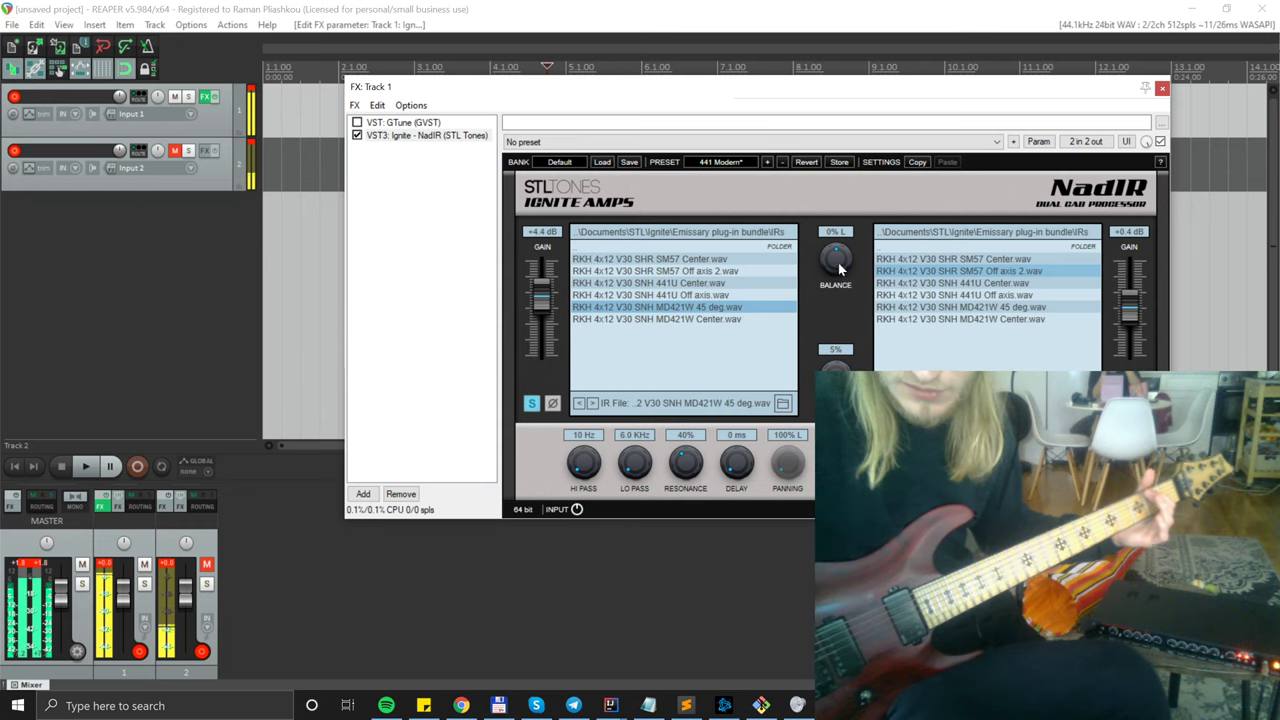
left_click_drag(842, 280, 846, 356)
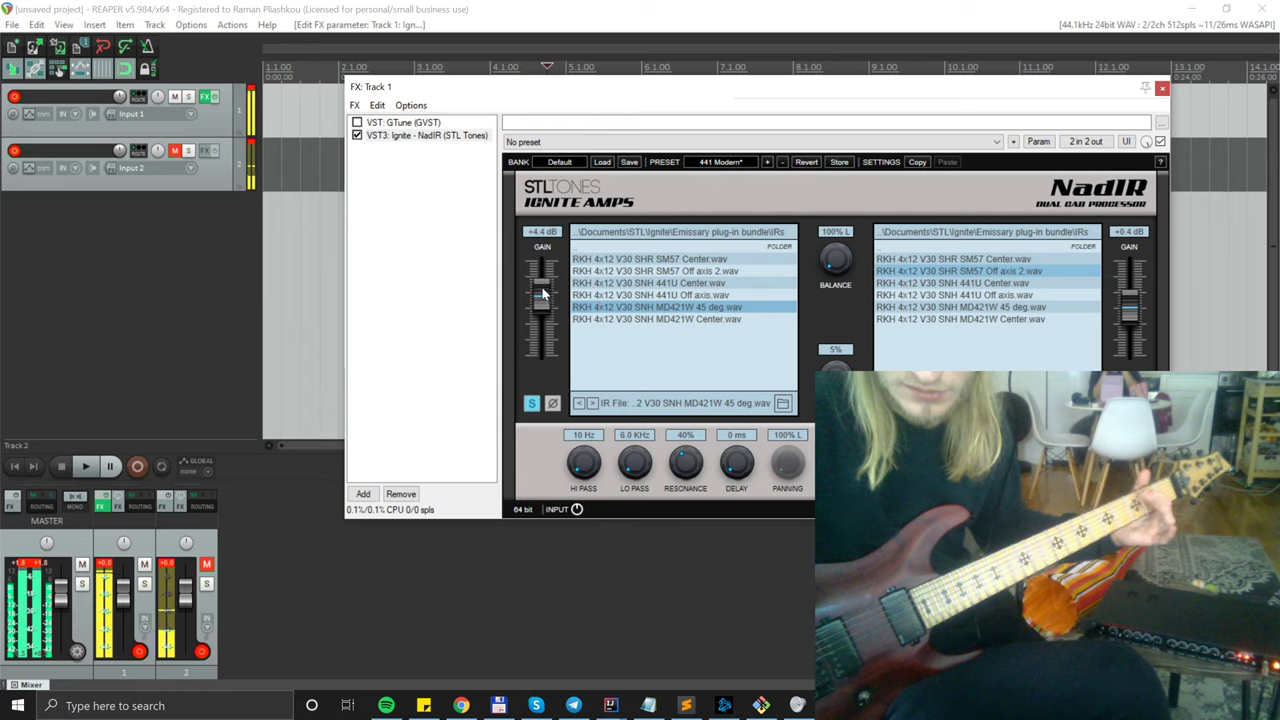
left_click_drag(541, 296, 542, 315)
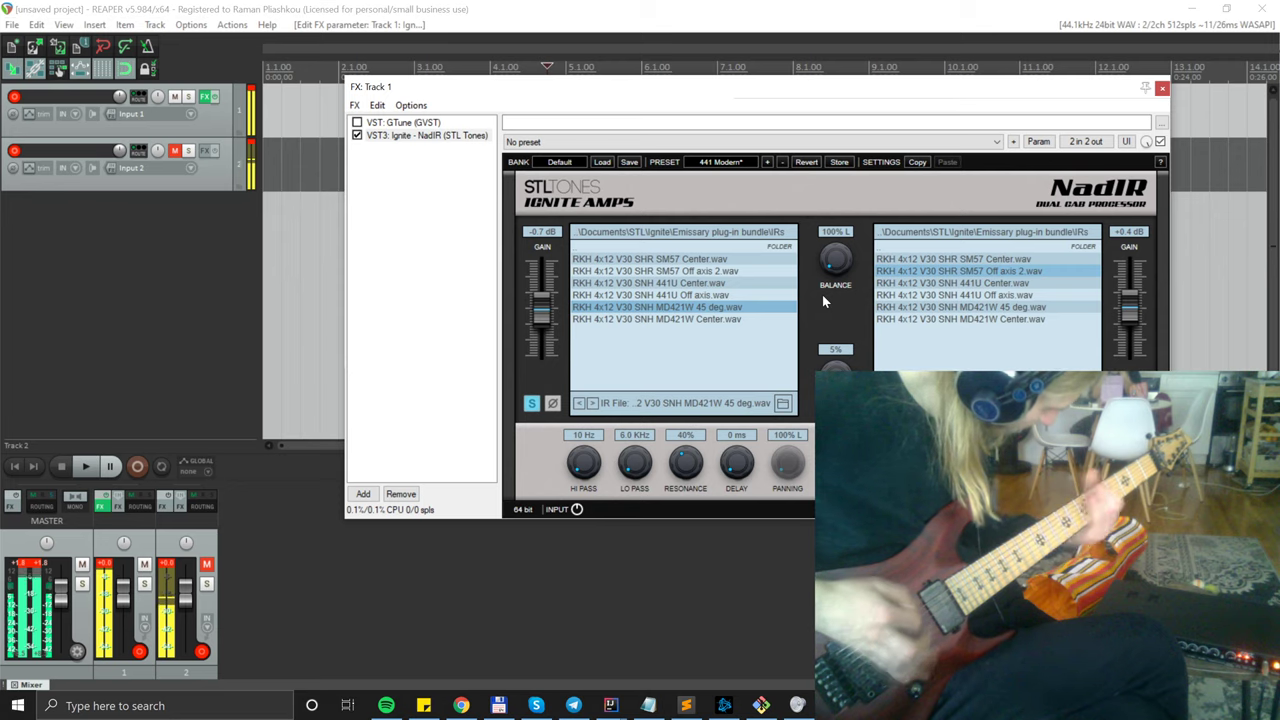
Audition the MD421W, 441U and SM57 responses in the soloed left channel, ending with RKH 4x12 V30 SNH 441U Off axis.wav.
left_click(693, 321)
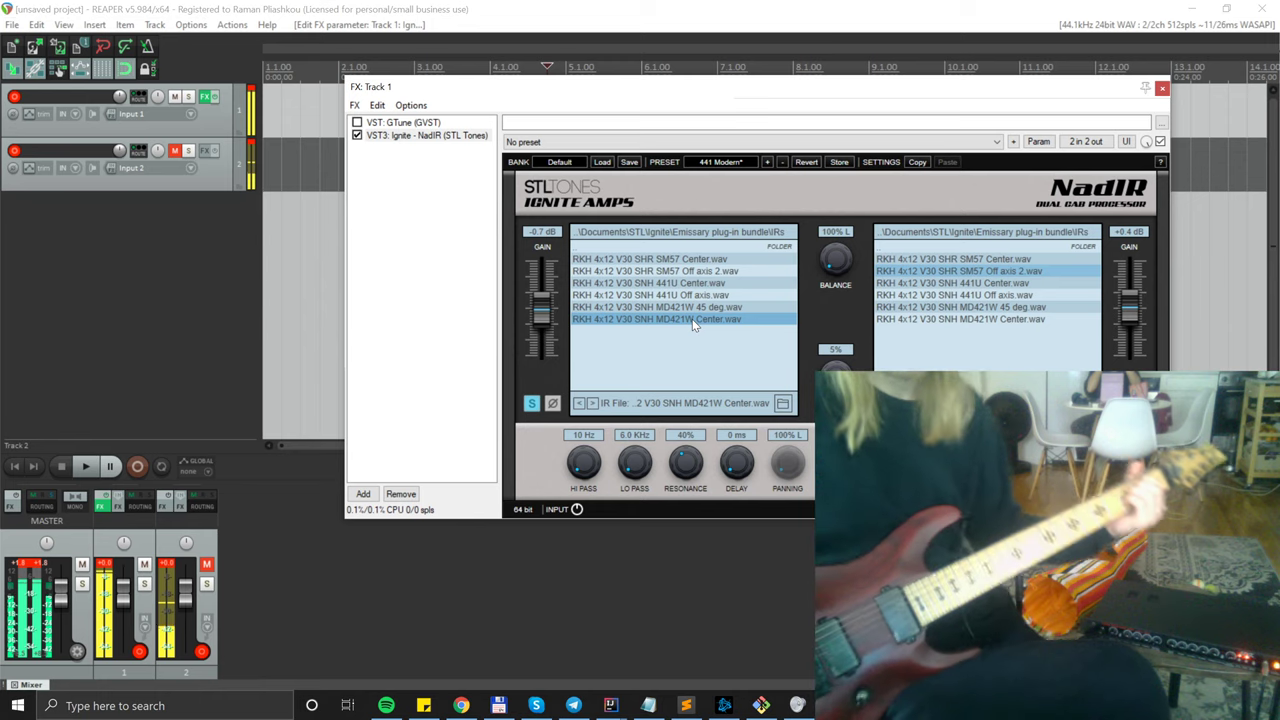
left_click(687, 307)
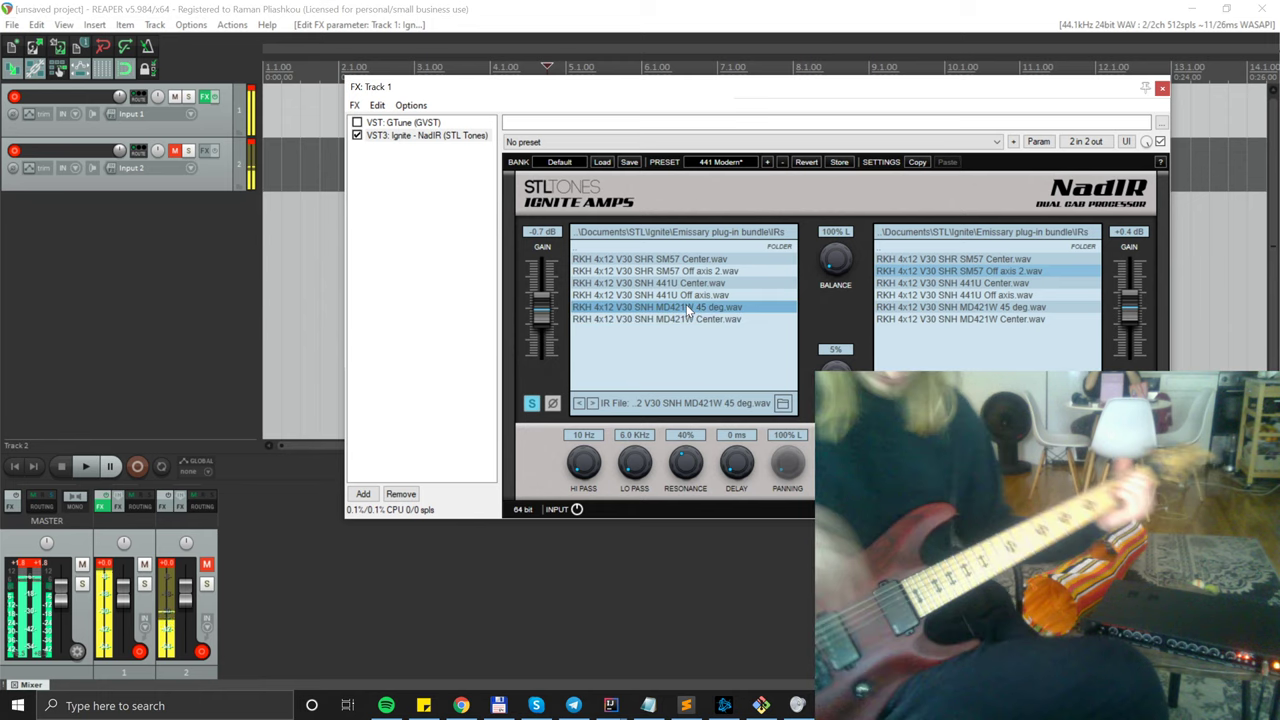
left_click(689, 294)
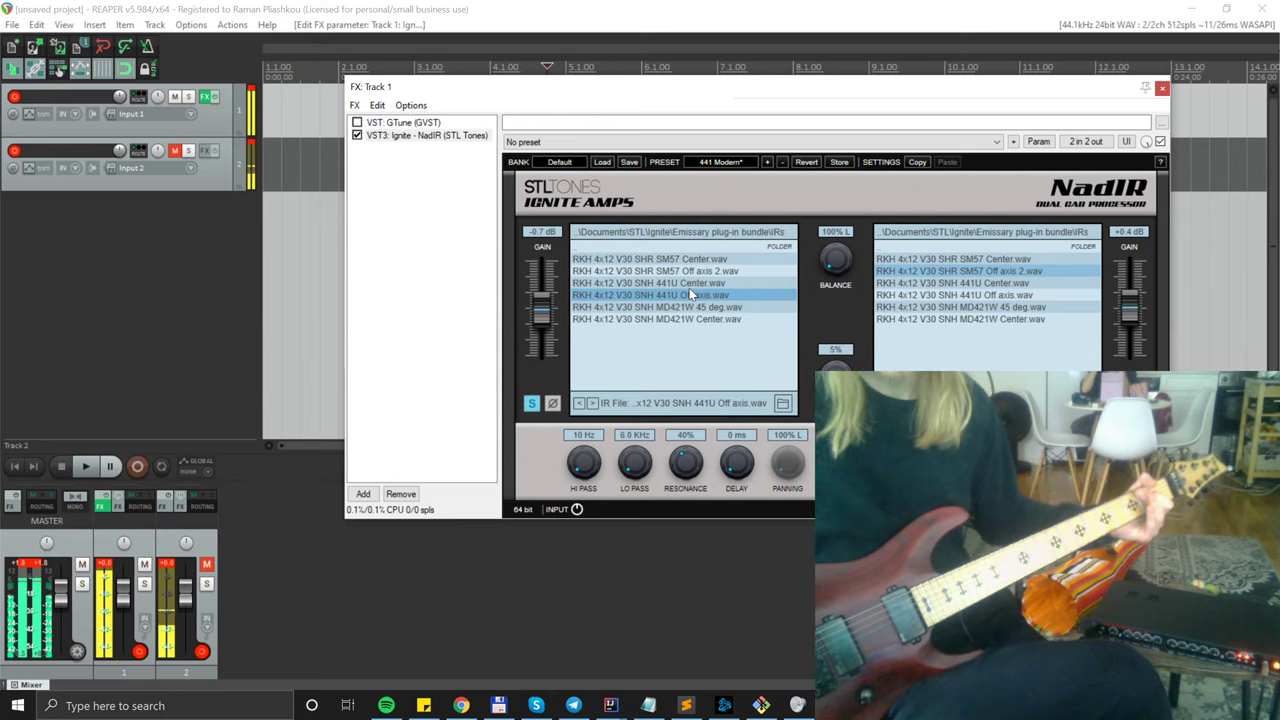
left_click(680, 283)
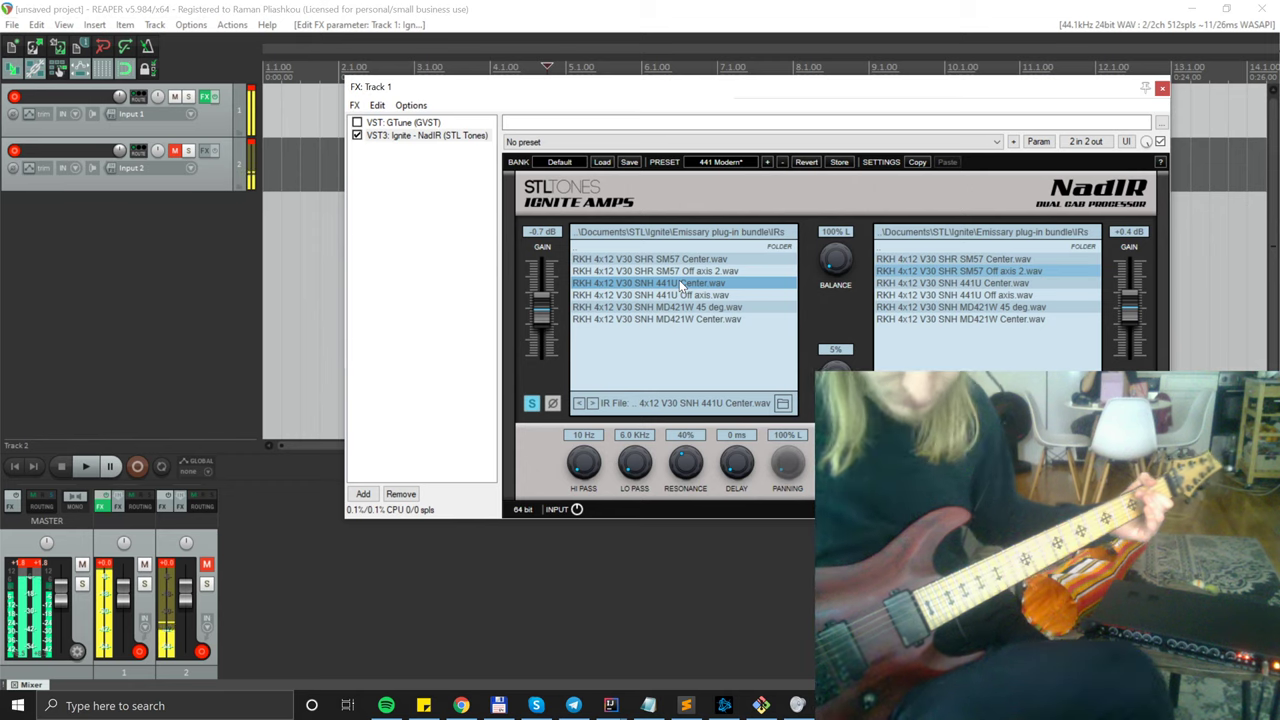
left_click(676, 271)
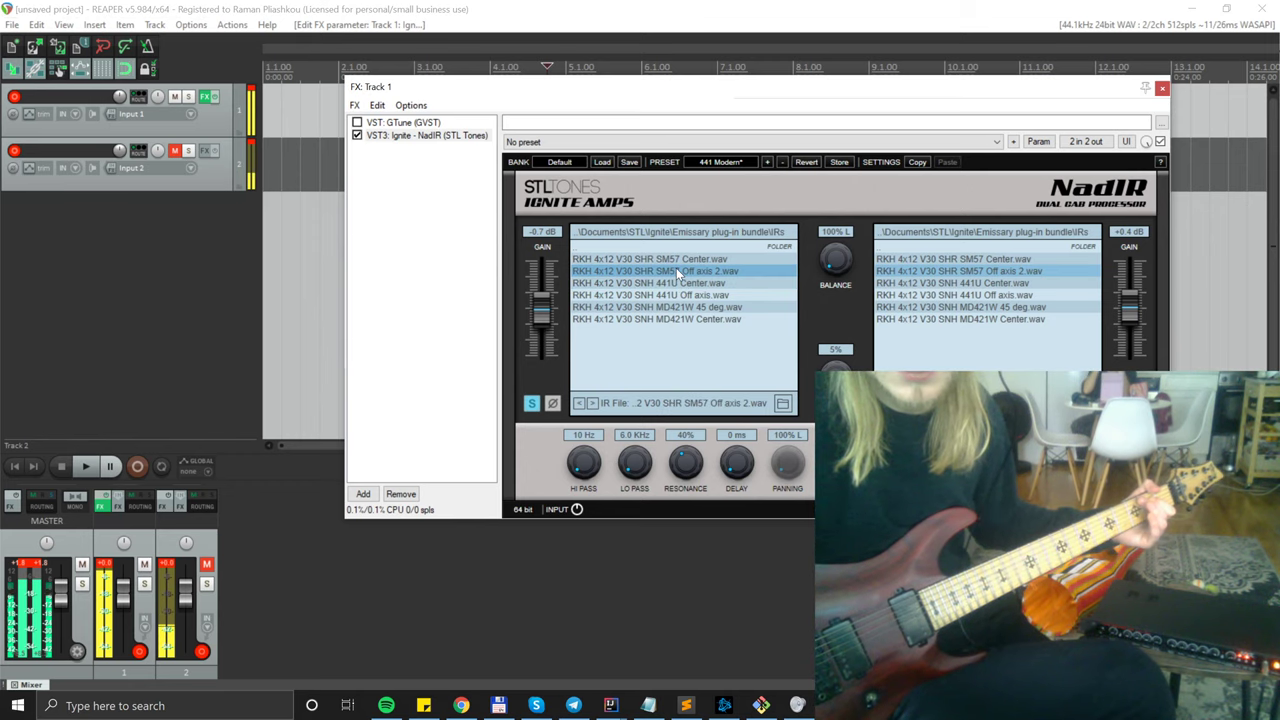
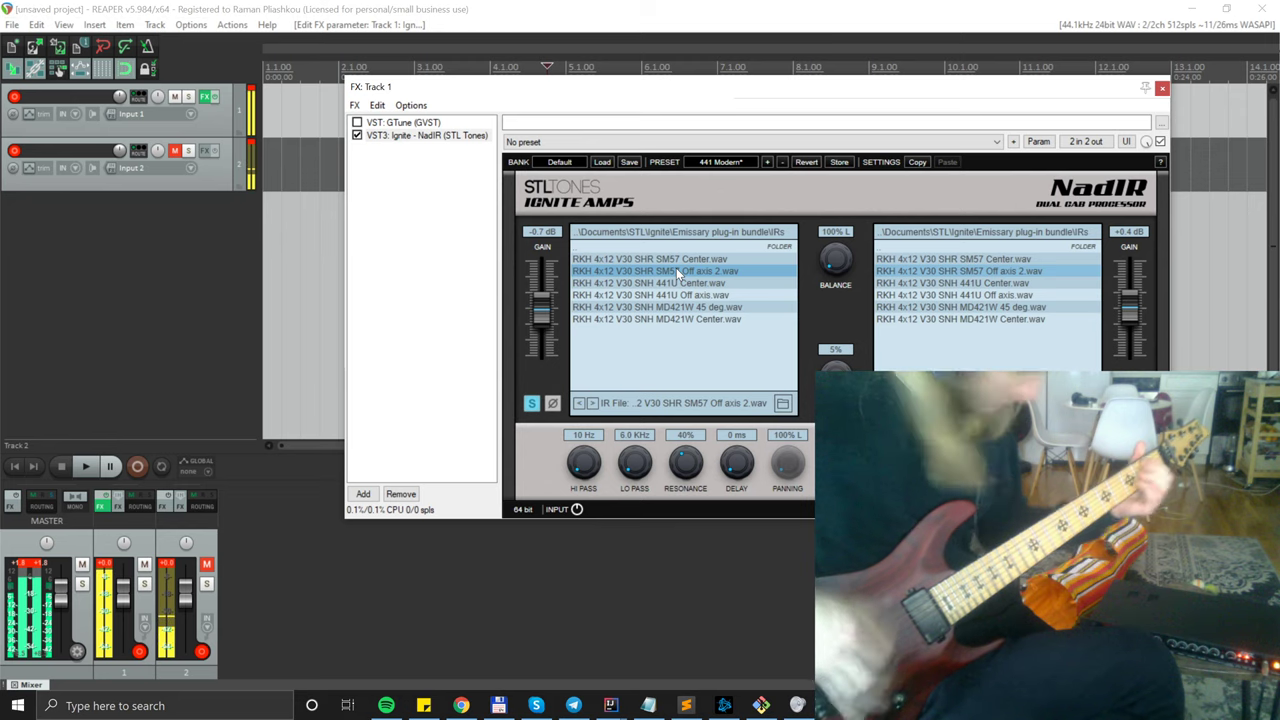
left_click(702, 256)
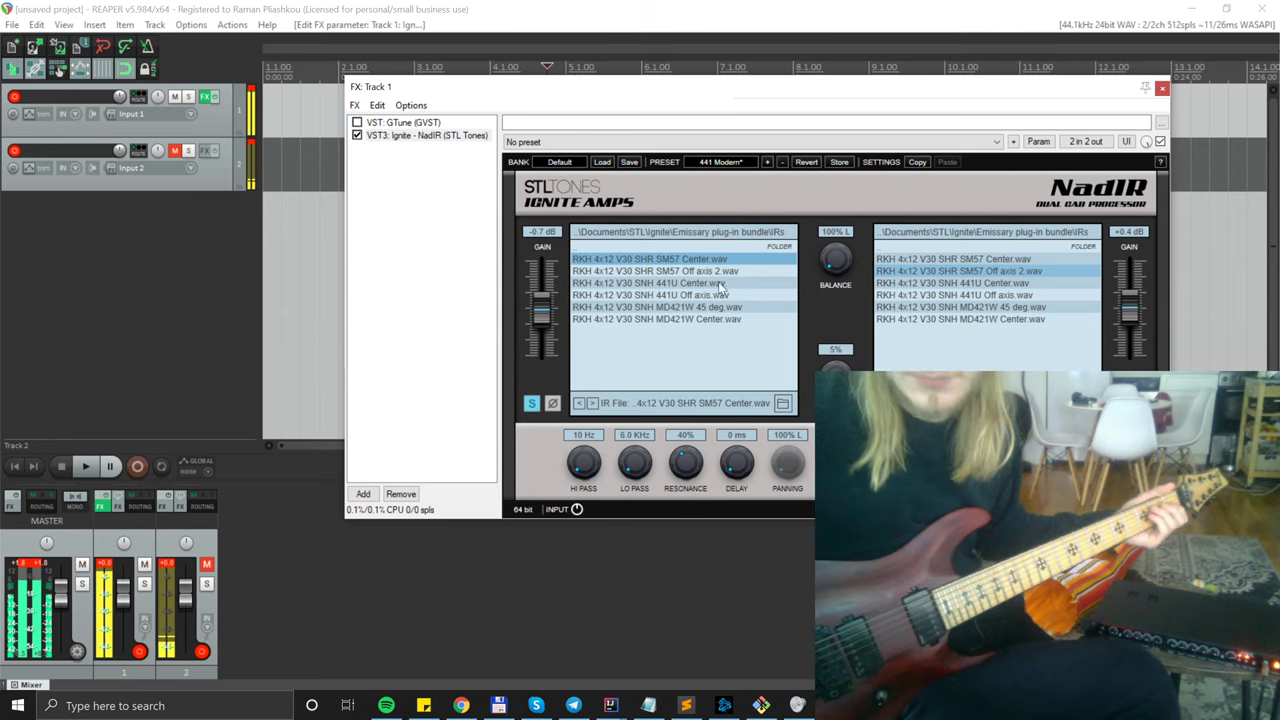
left_click(728, 307)
left_click(728, 295)
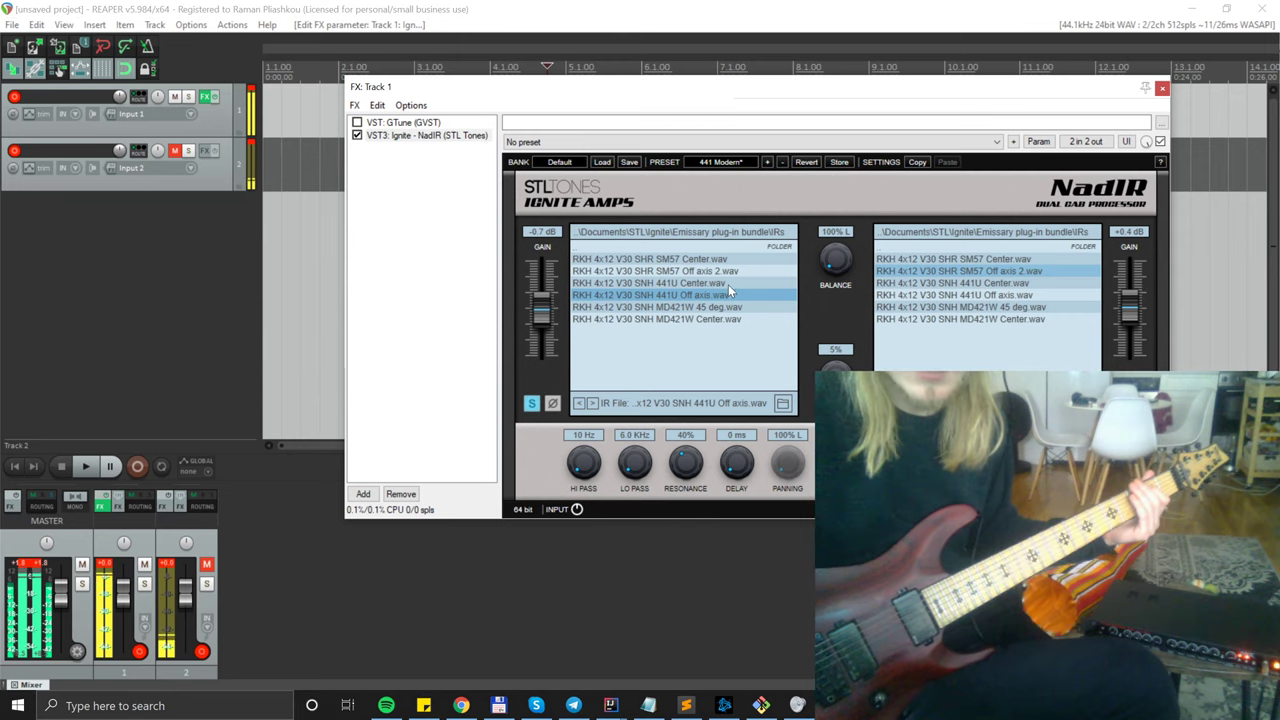
Audition the 441U Center and both MD421W responses in the soloed left channel, ending with RKH 4x12 V30 SNH 441U Off axis.wav.
left_click(729, 284)
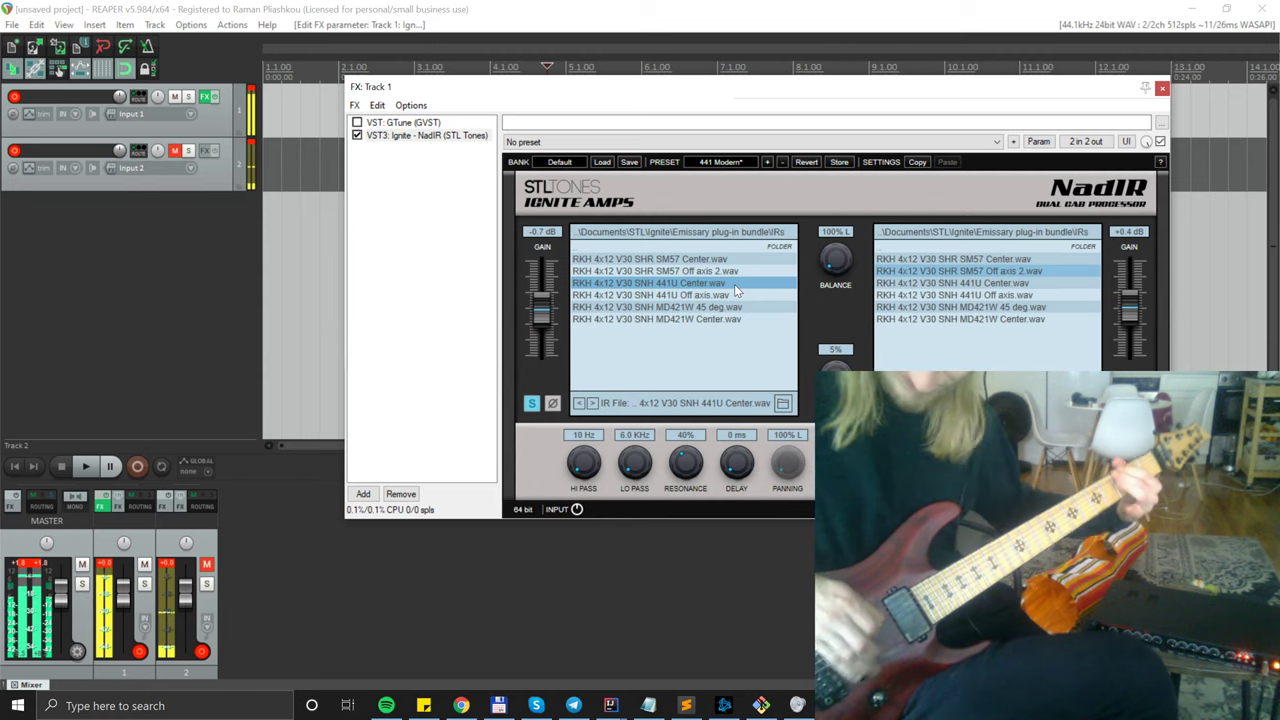
left_click(734, 310)
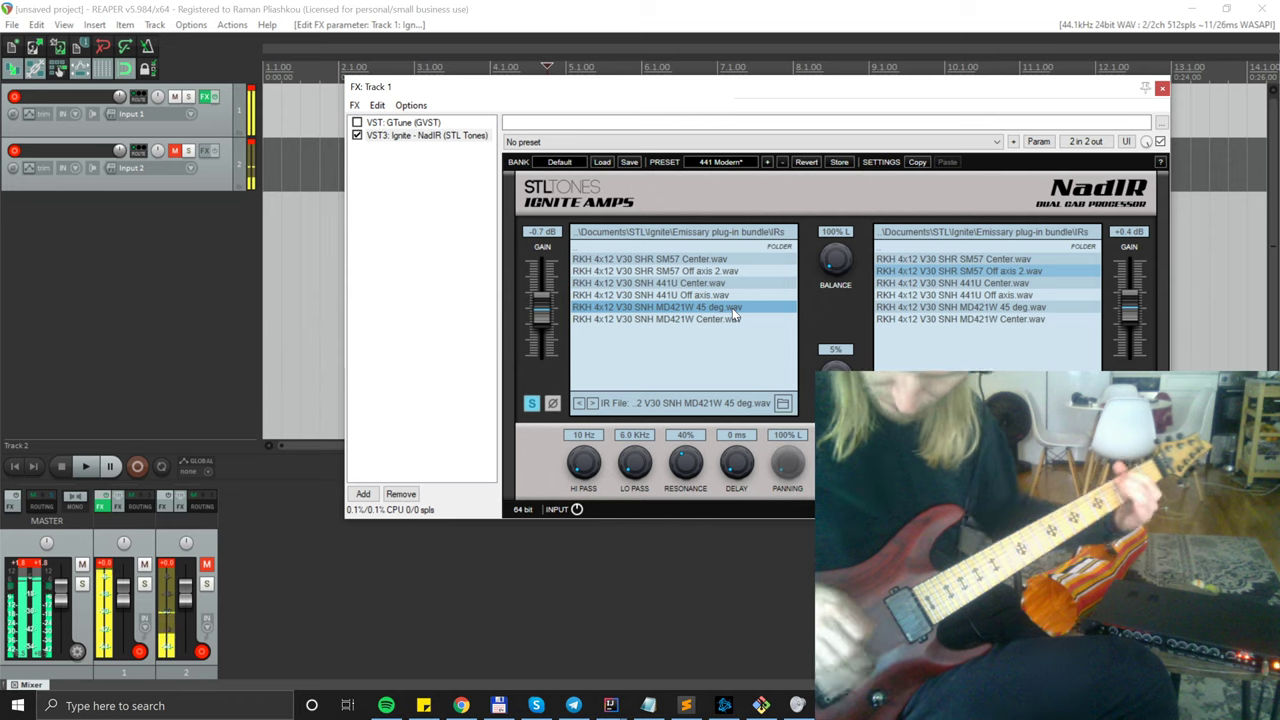
left_click(712, 320)
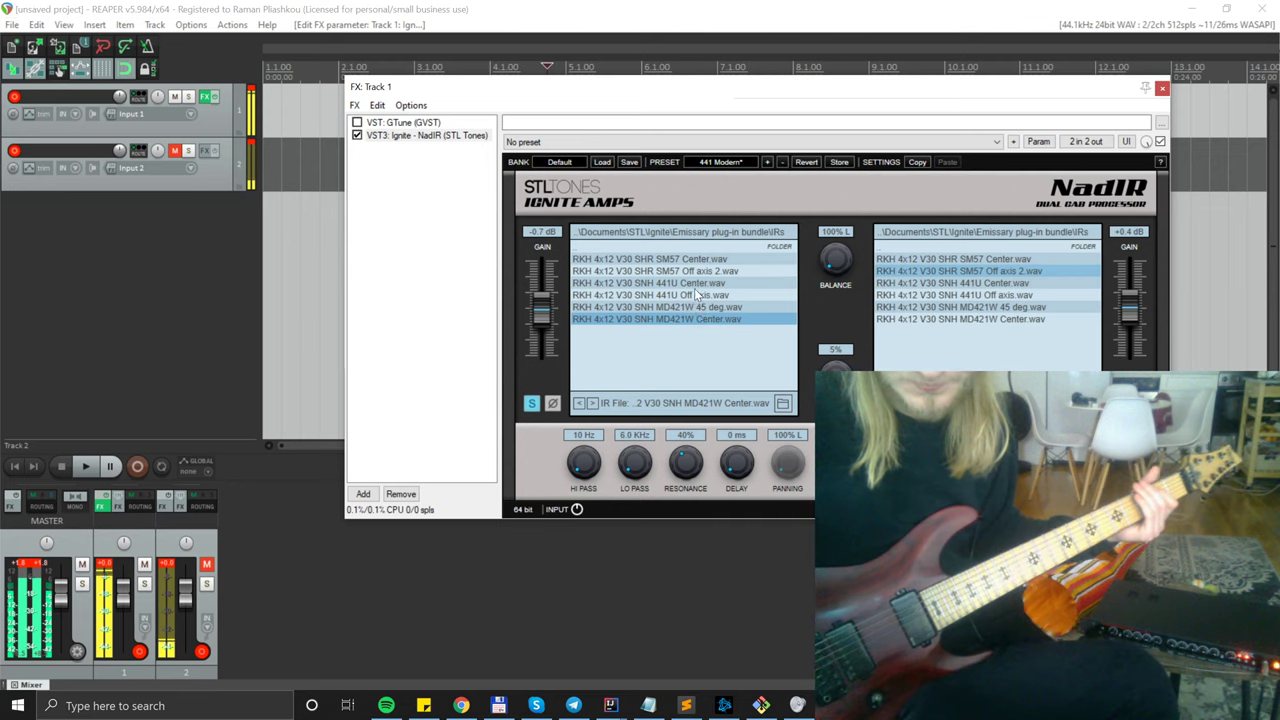
left_click(697, 294)
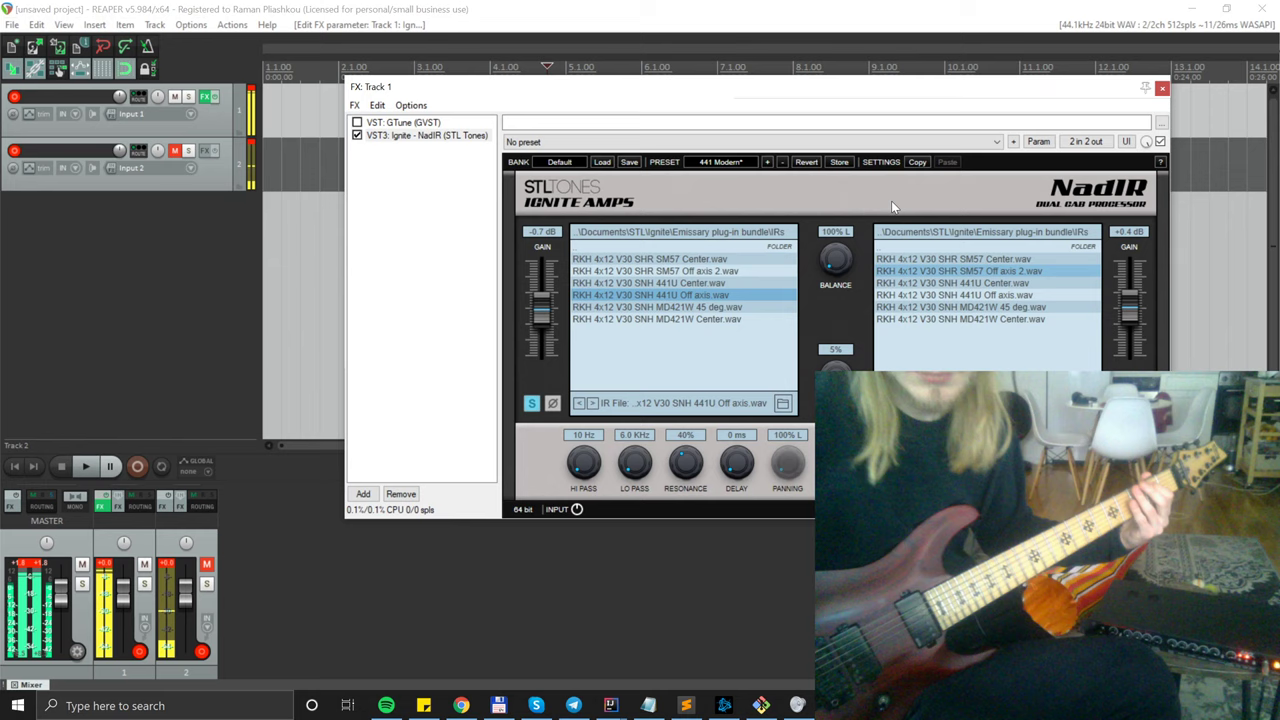
Load RKH 4x12 V30 SNH 441U Off axis.wav in the right channel and RKH 4x12 V30 SHR SM57 Center.wav in the left, with the left unsoloed.
left_click(956, 296)
left_click(694, 270)
left_click(694, 259)
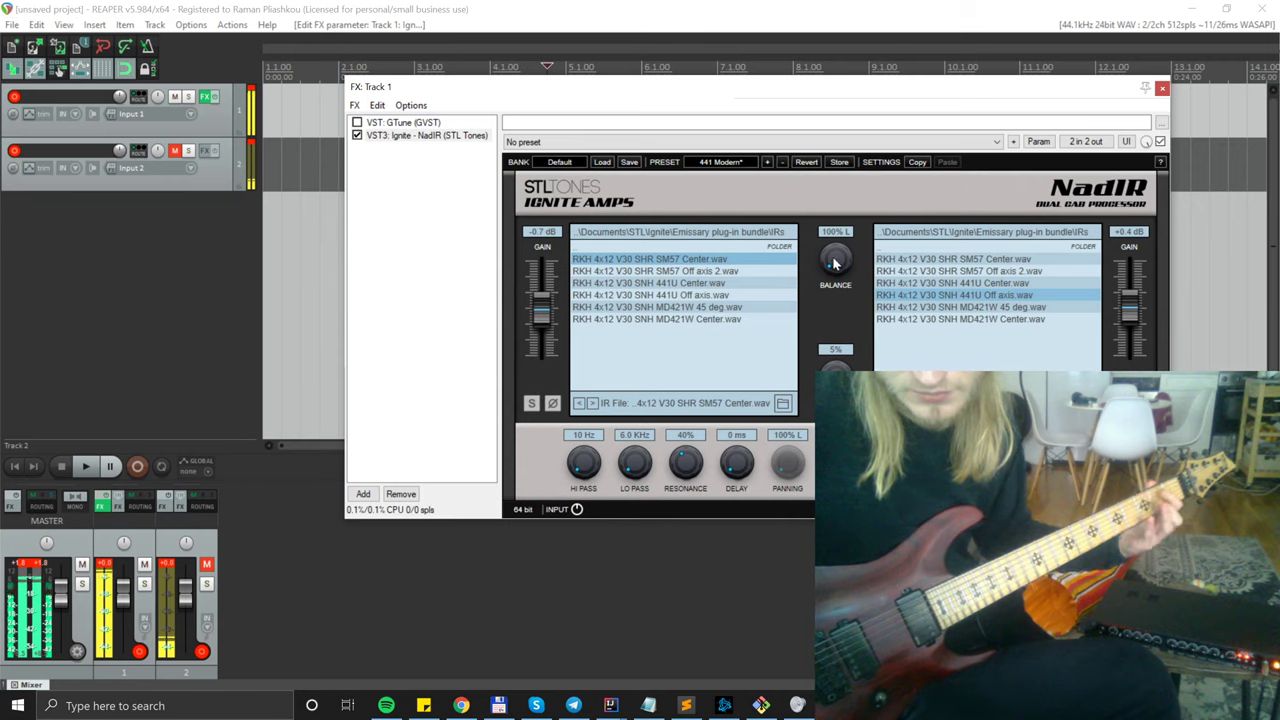
Try NadIR balance settings of 4% L, 7% R and 19% R, ending with the balance at 37% L.
left_click_drag(836, 261, 828, 179)
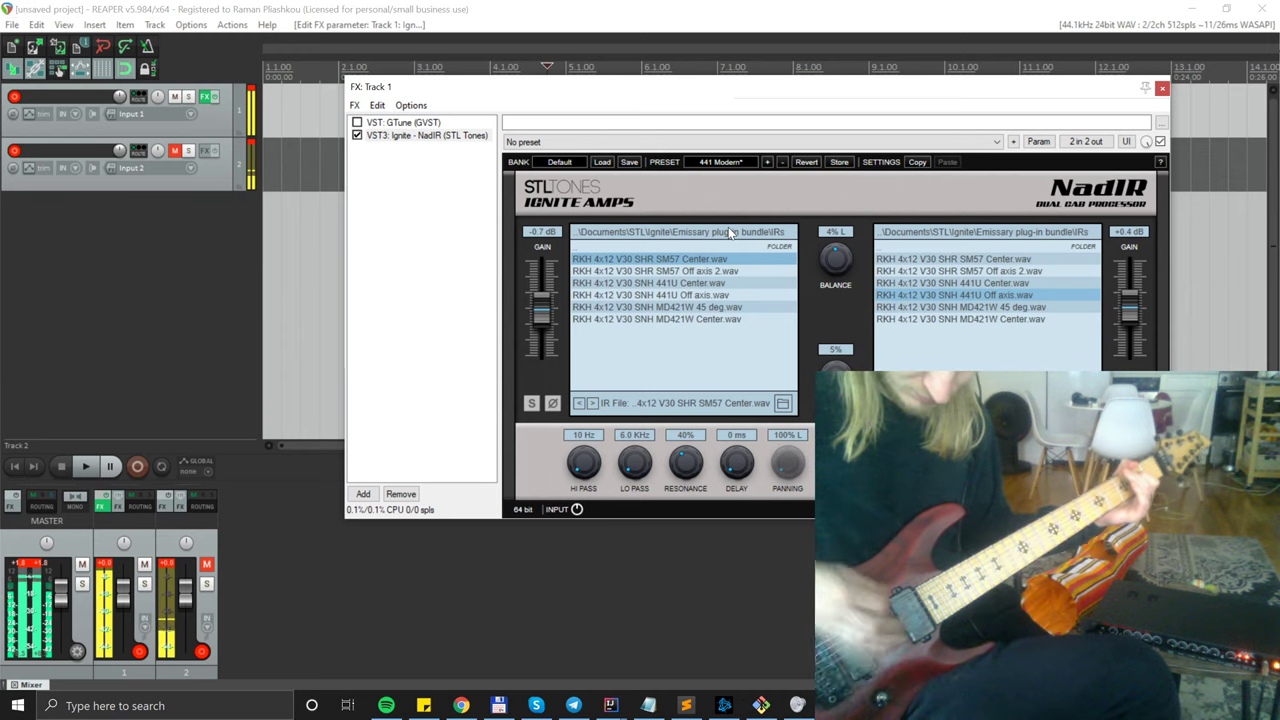
left_click_drag(837, 278, 835, 262)
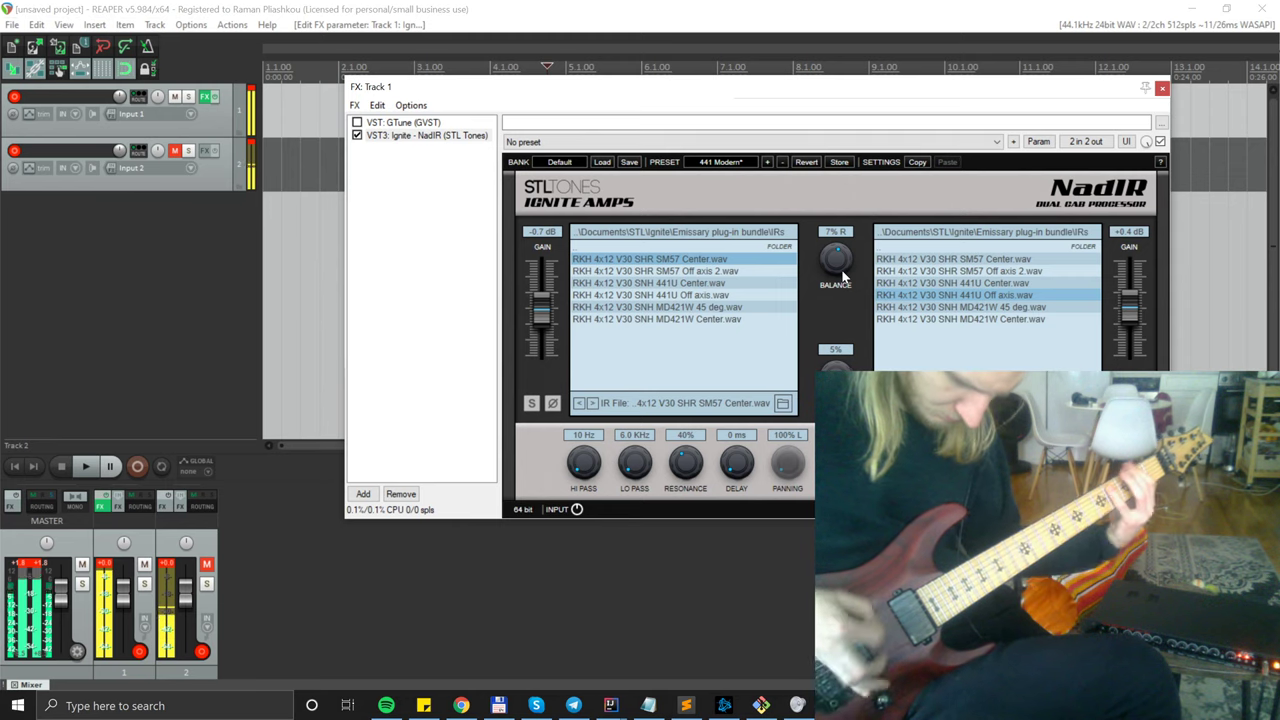
left_click_drag(842, 271, 838, 255)
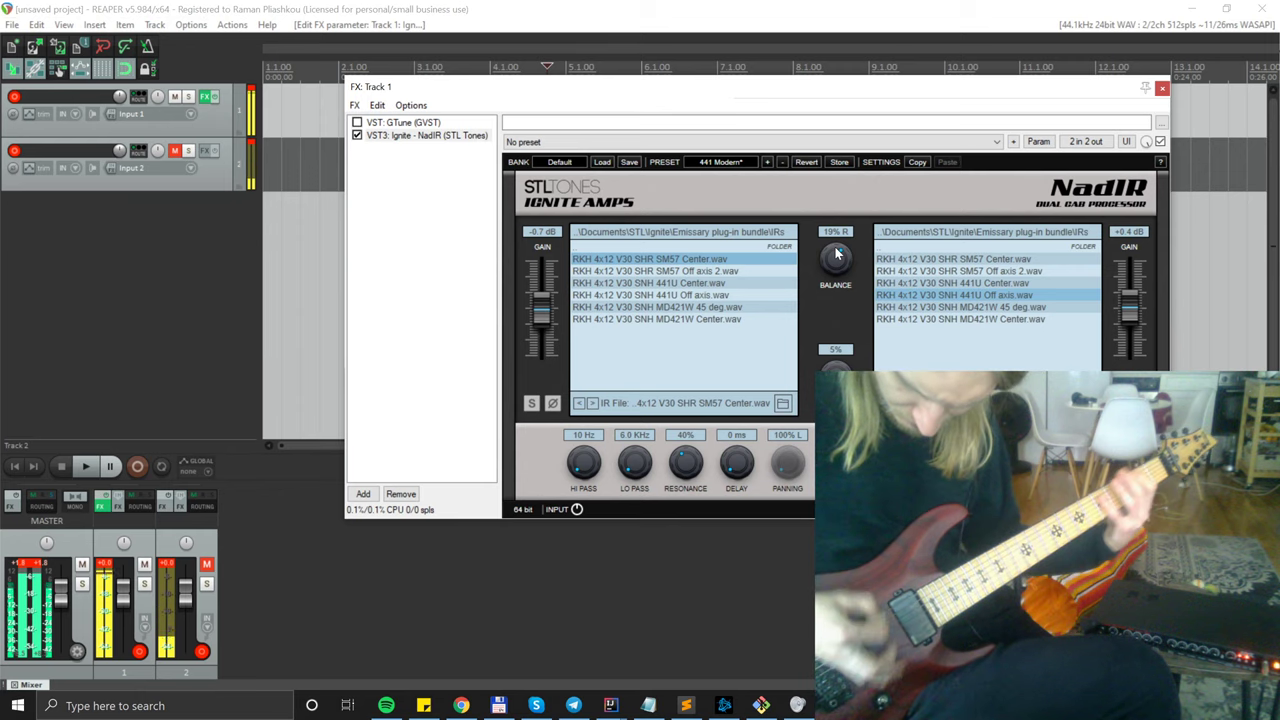
left_click_drag(836, 255, 870, 330)
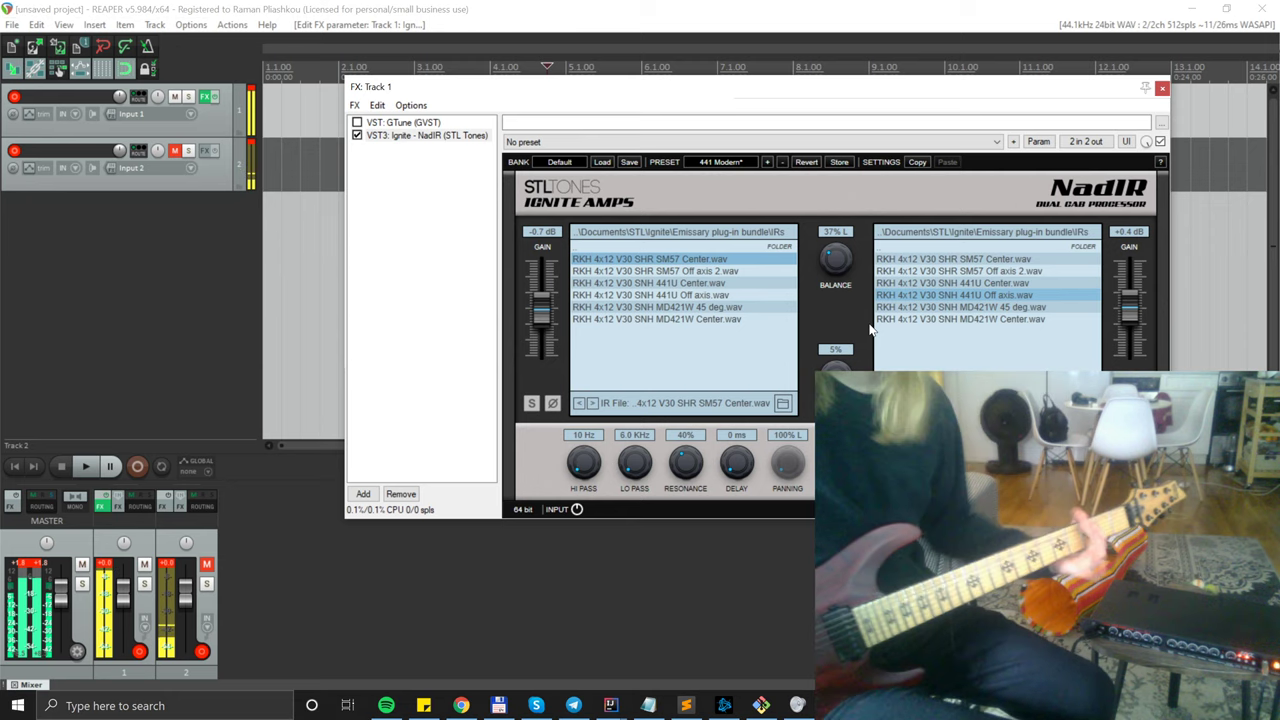
Try 441U Center in the left channel, settle on RKH 4x12 V30 SHR SM57 Off axis 2.wav, and switch to OBS.
left_click(710, 283)
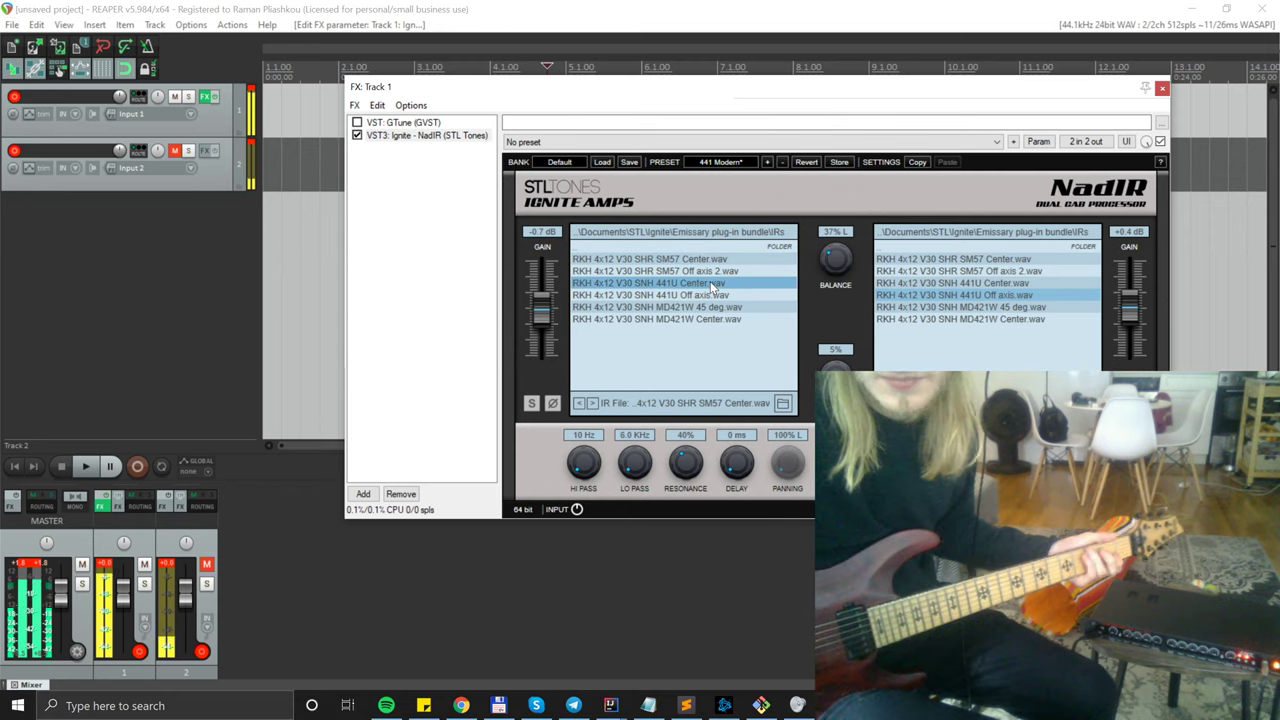
left_click(698, 273)
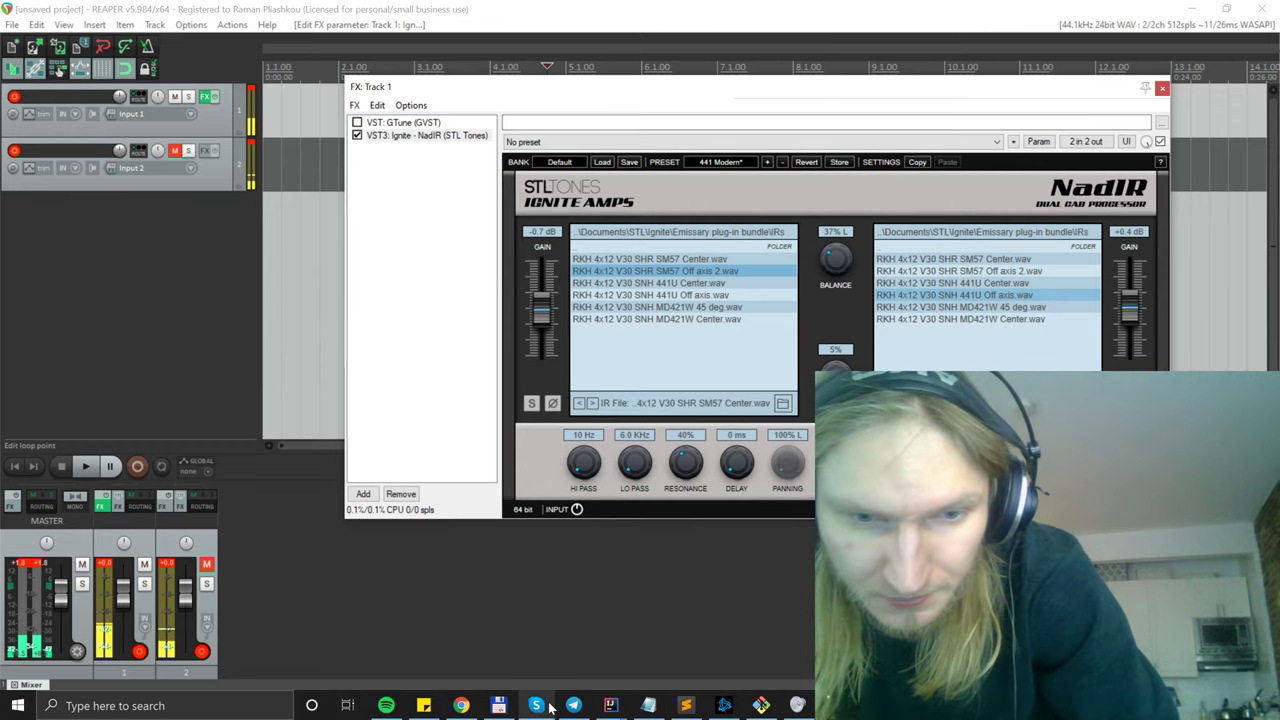
left_click(724, 705)
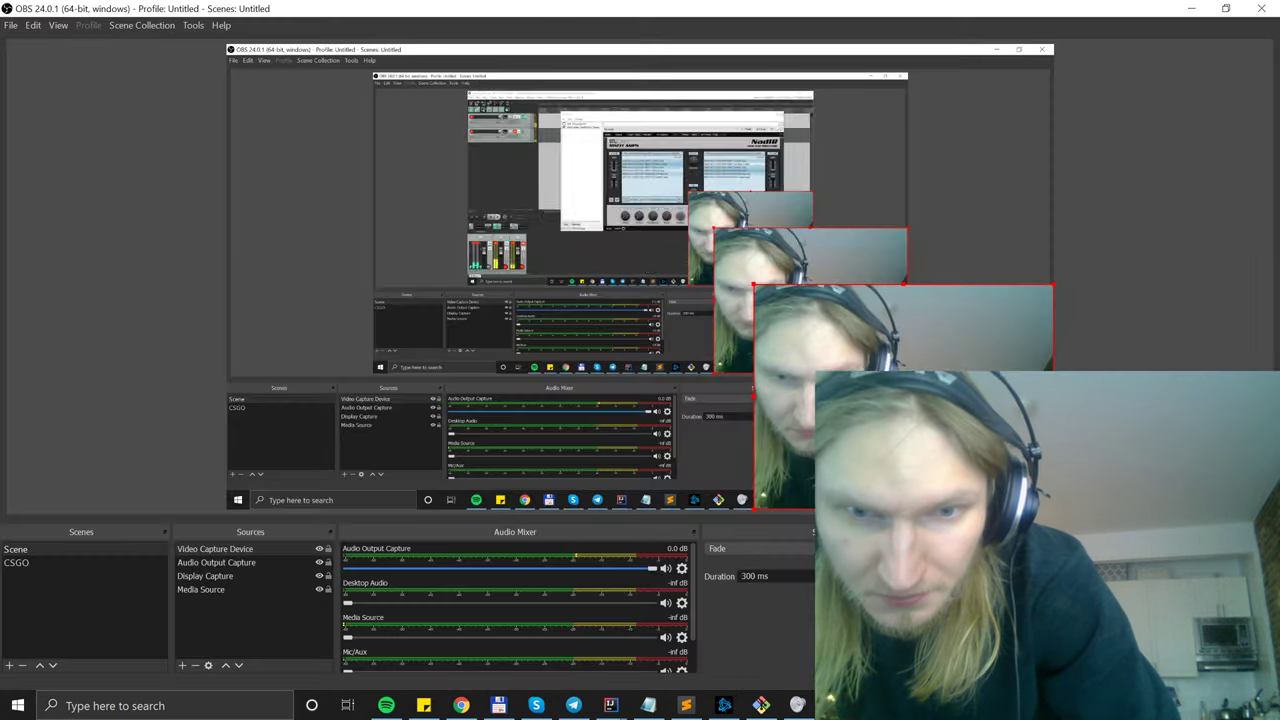